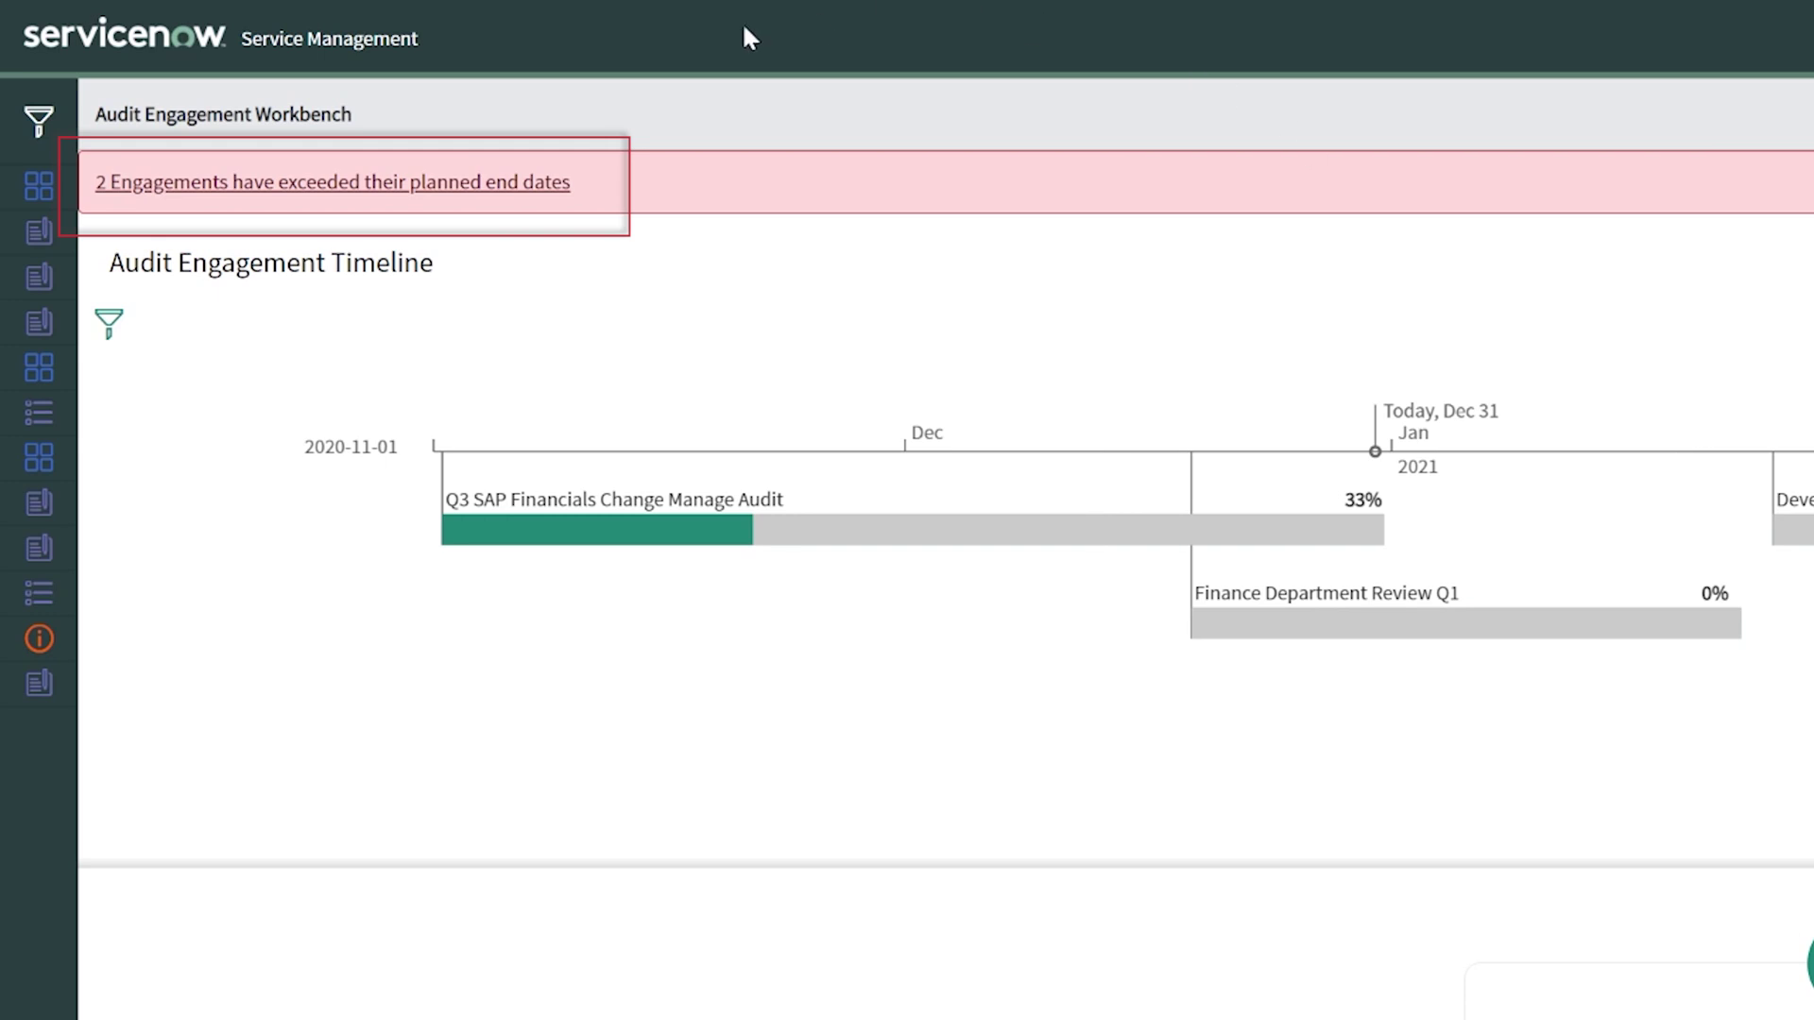
Step: List the overdue engagements, then open the Q3 SAP Financials Change Manage Audit engagement
{"action": "left_click", "coordinate": [387, 196]}
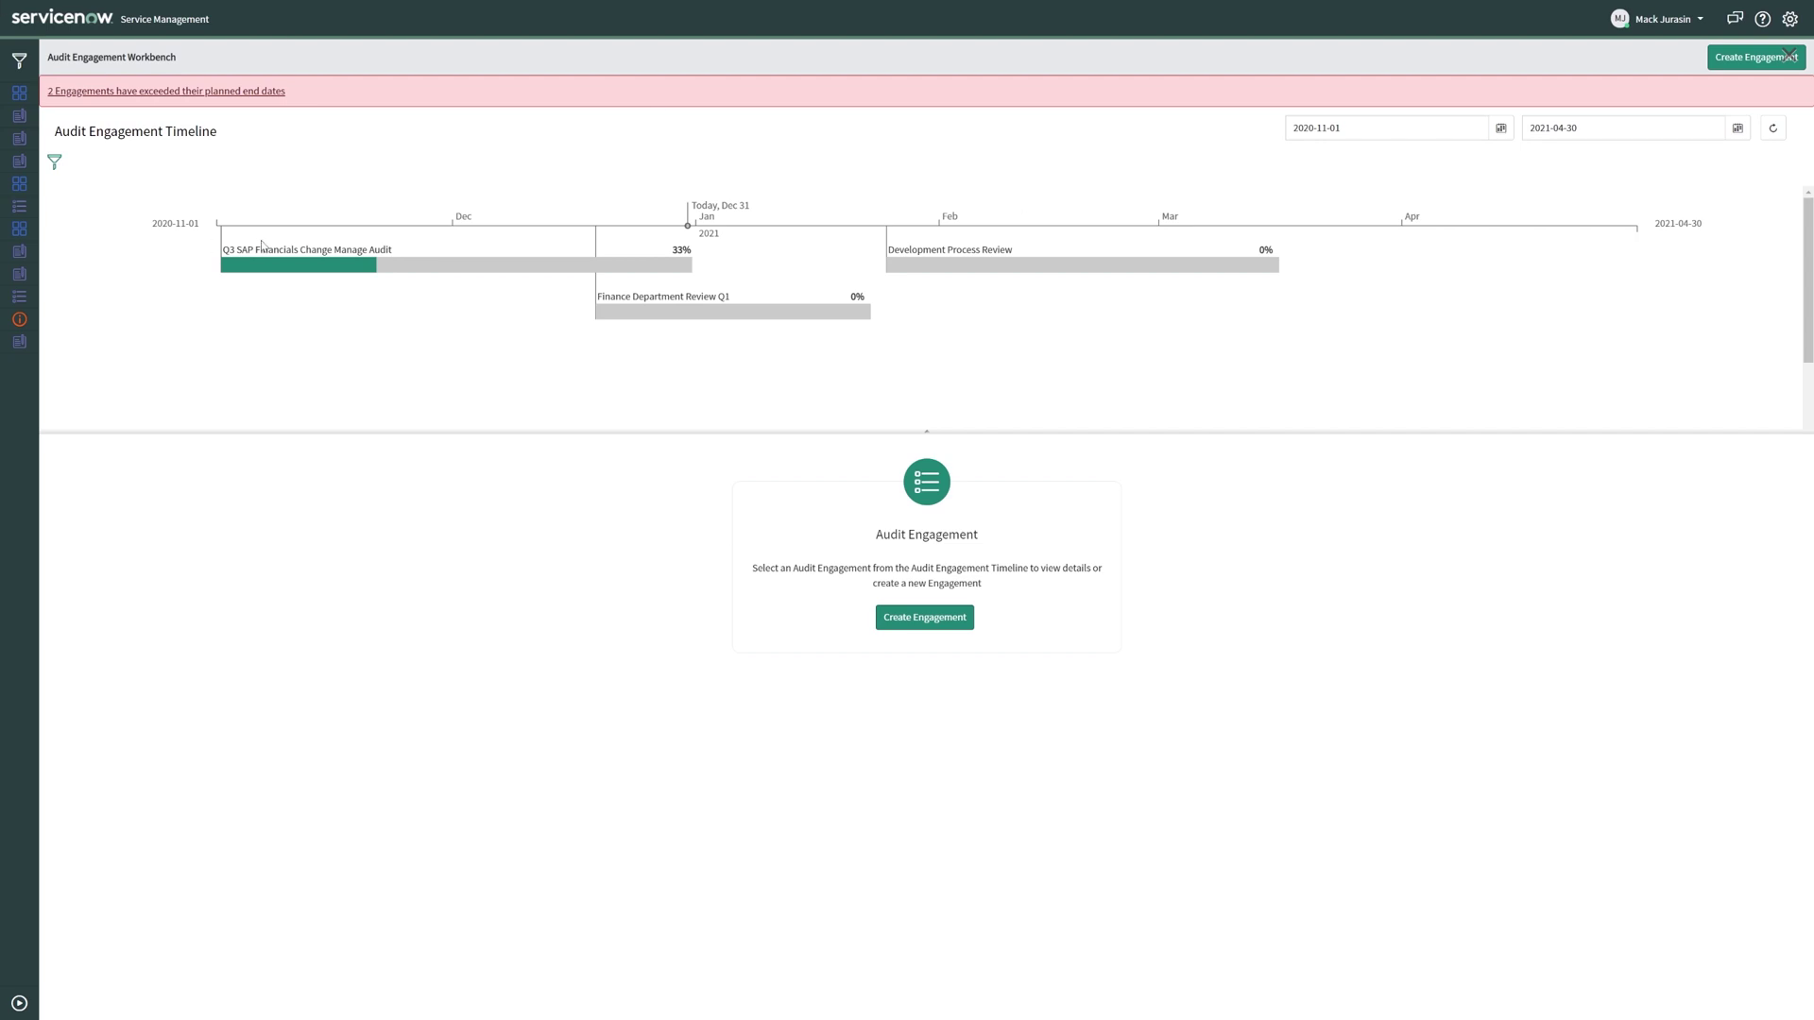
{"action": "left_click", "coordinate": [302, 265]}
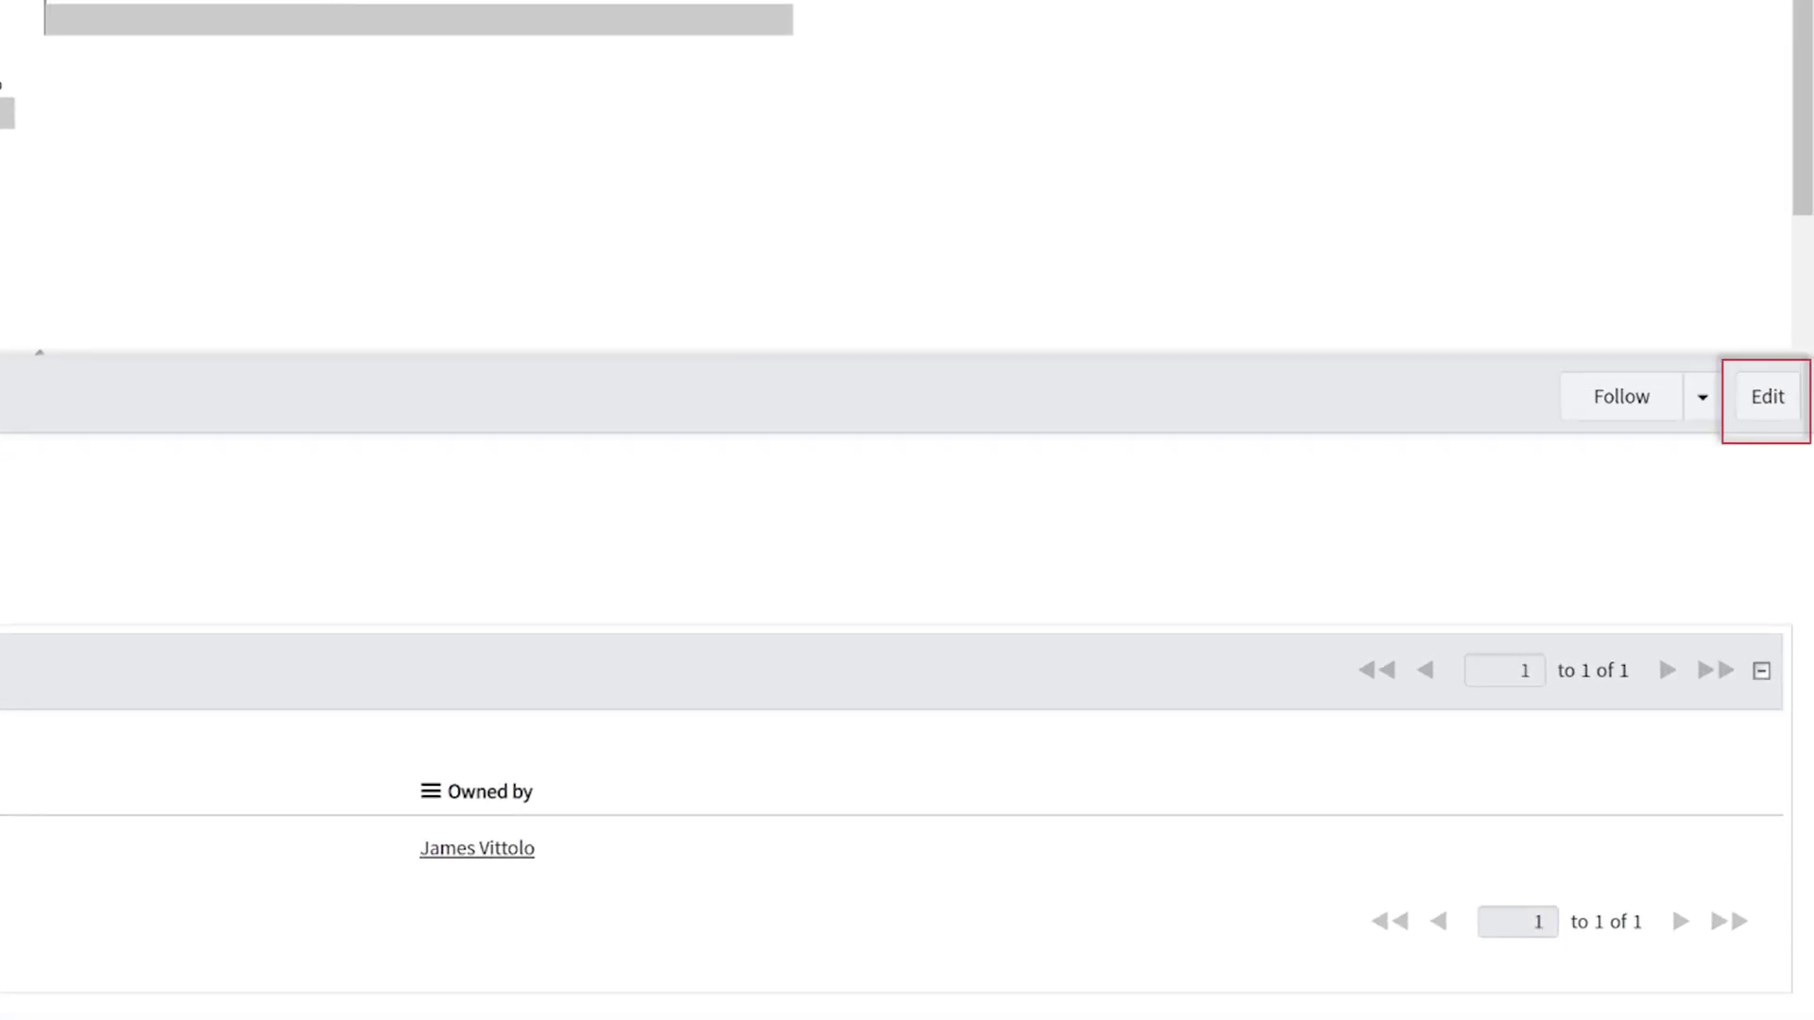
{"action": "left_click", "coordinate": [1766, 399]}
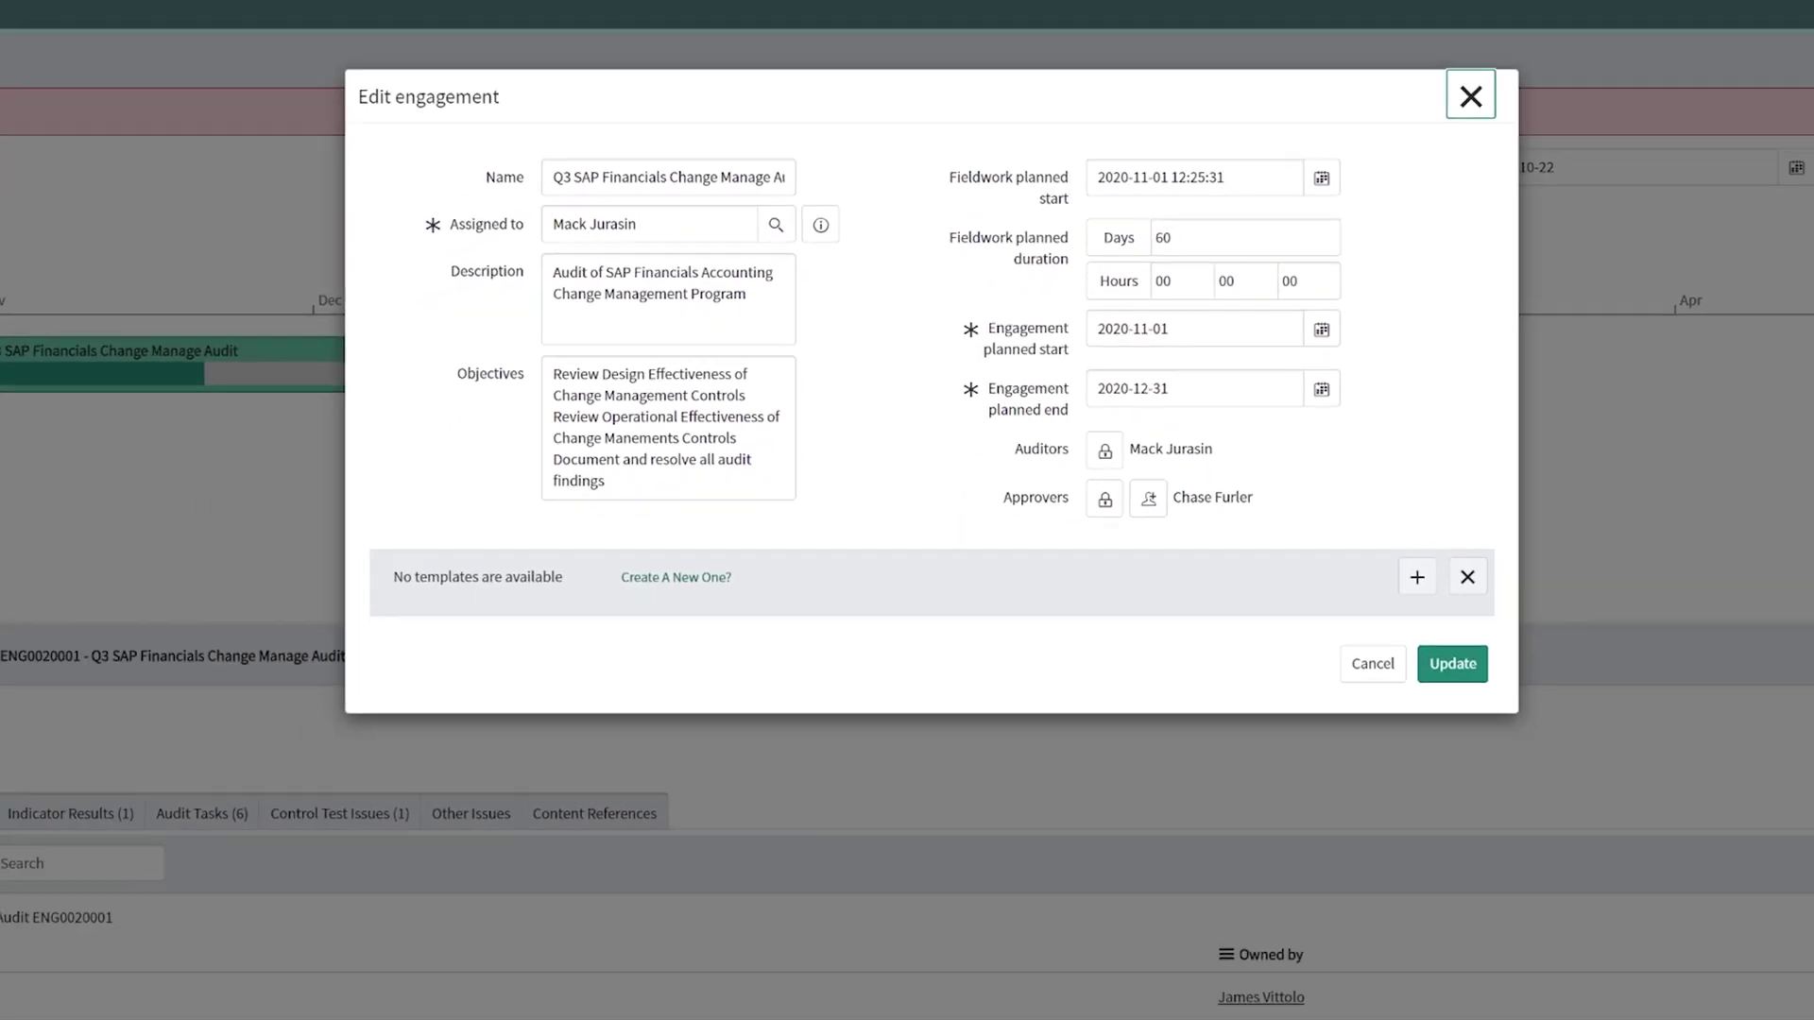
{"action": "key", "text": "Escape"}
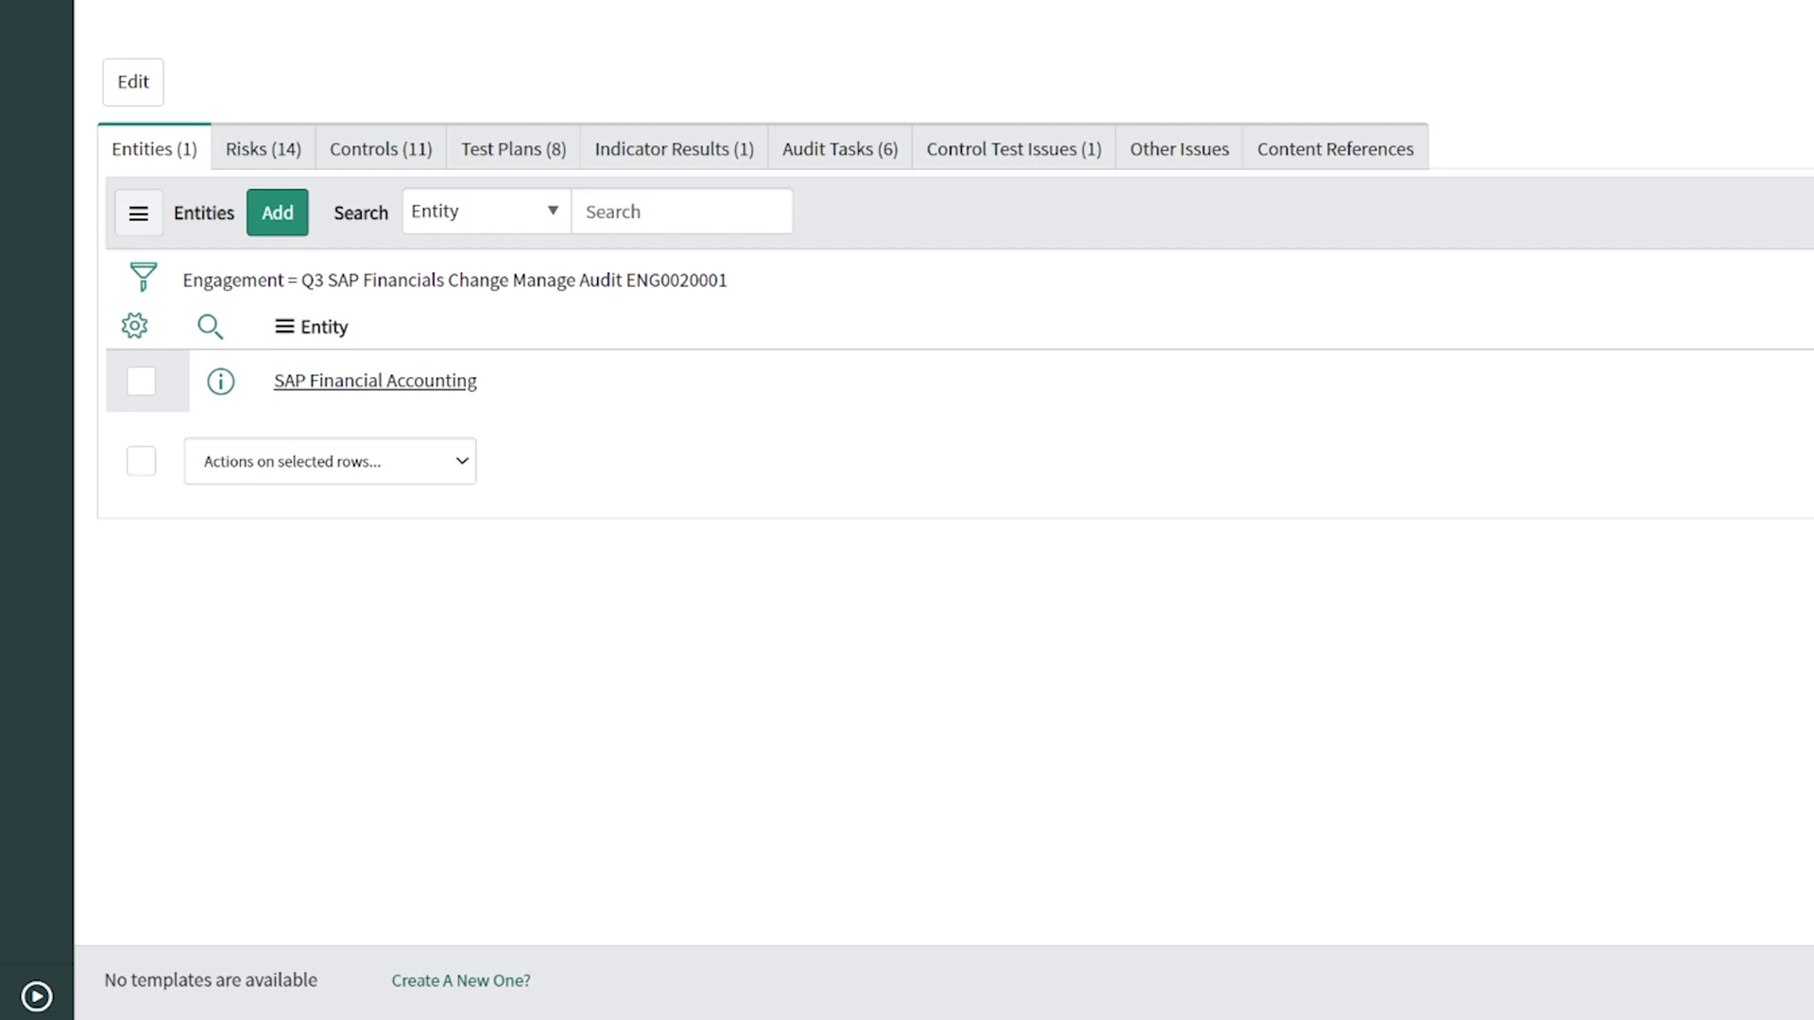
Step: Review the engagement's risks, controls and test plans, ending on the 'Validate systems are patched' indicator result
{"action": "left_click", "coordinate": [263, 149]}
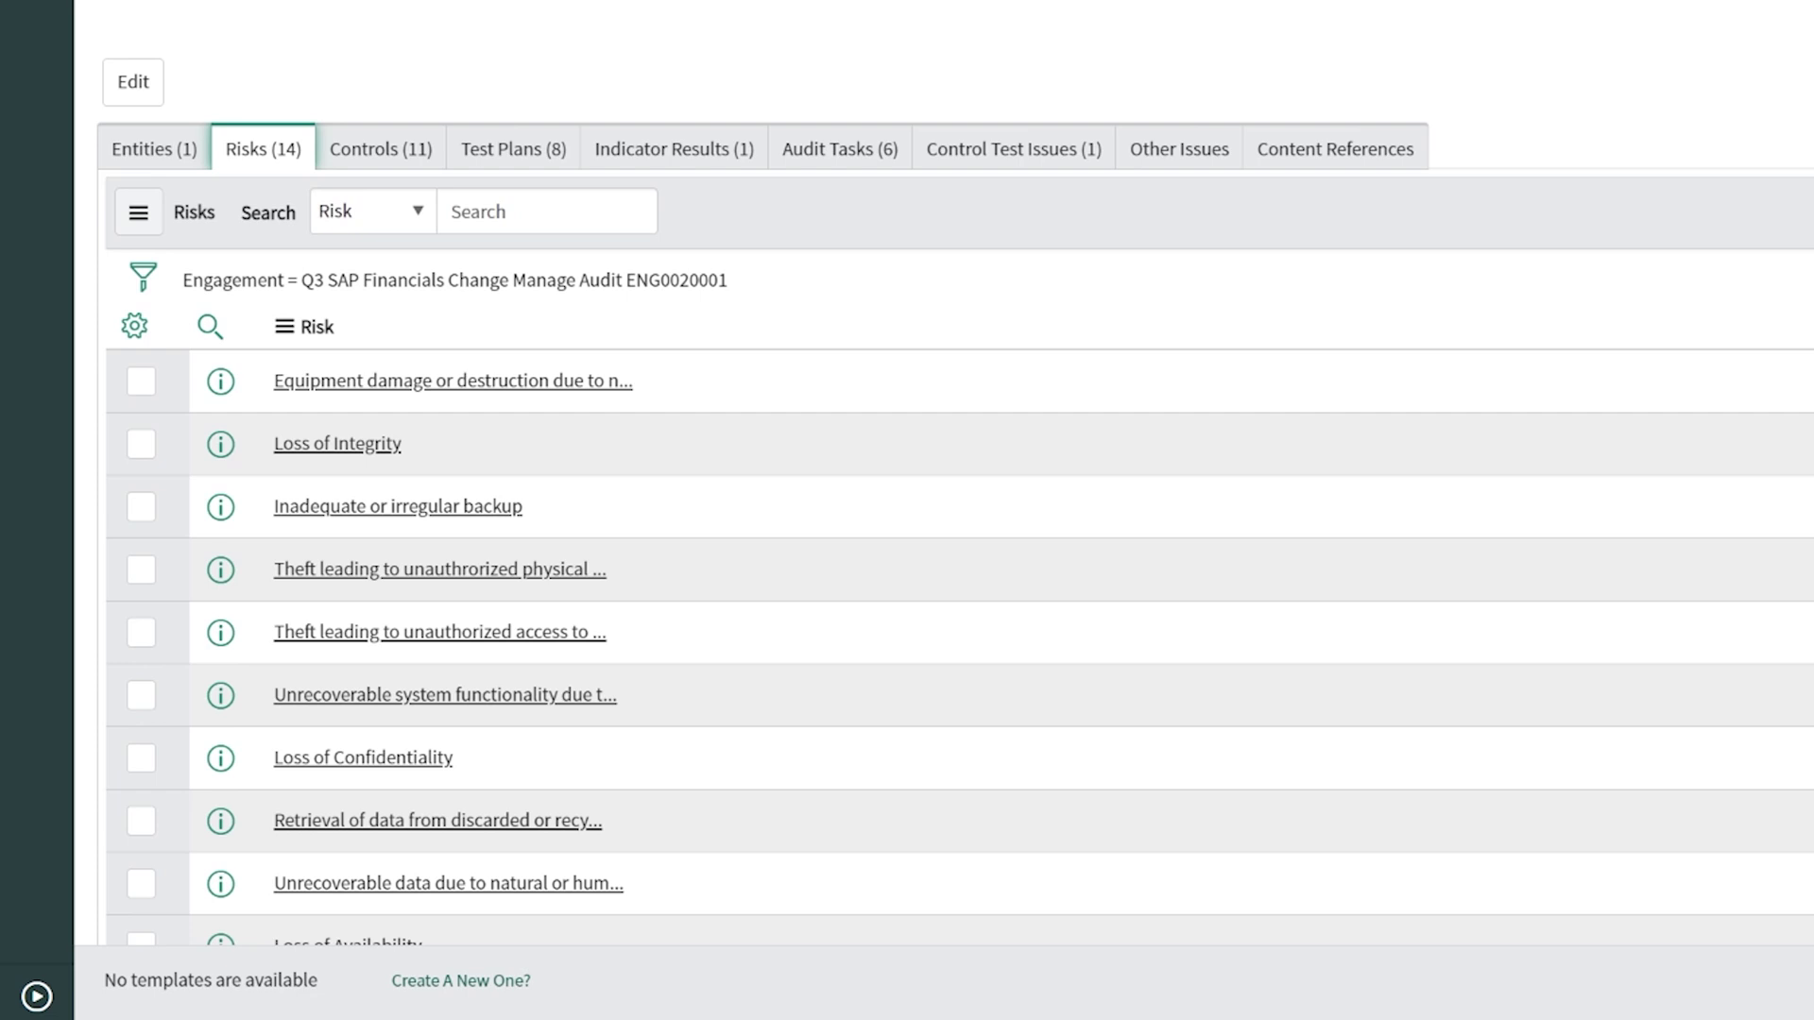
{"action": "left_click", "coordinate": [354, 147]}
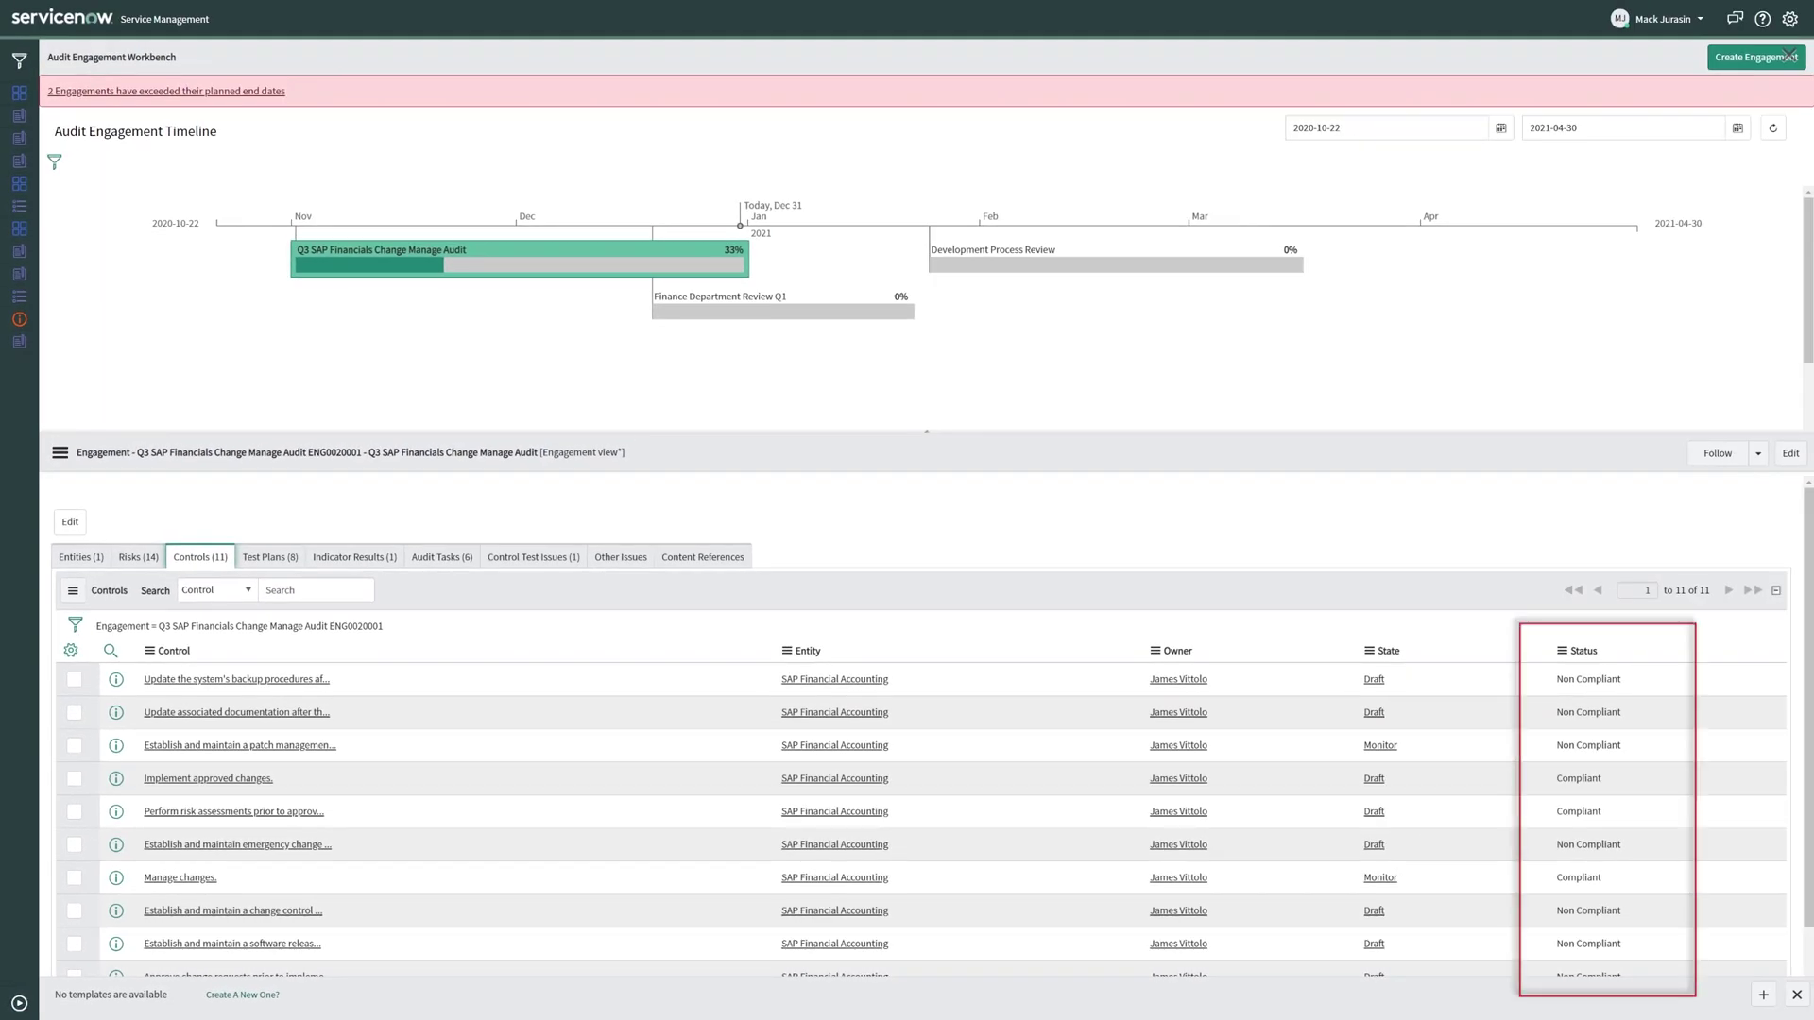
{"action": "left_click", "coordinate": [270, 557]}
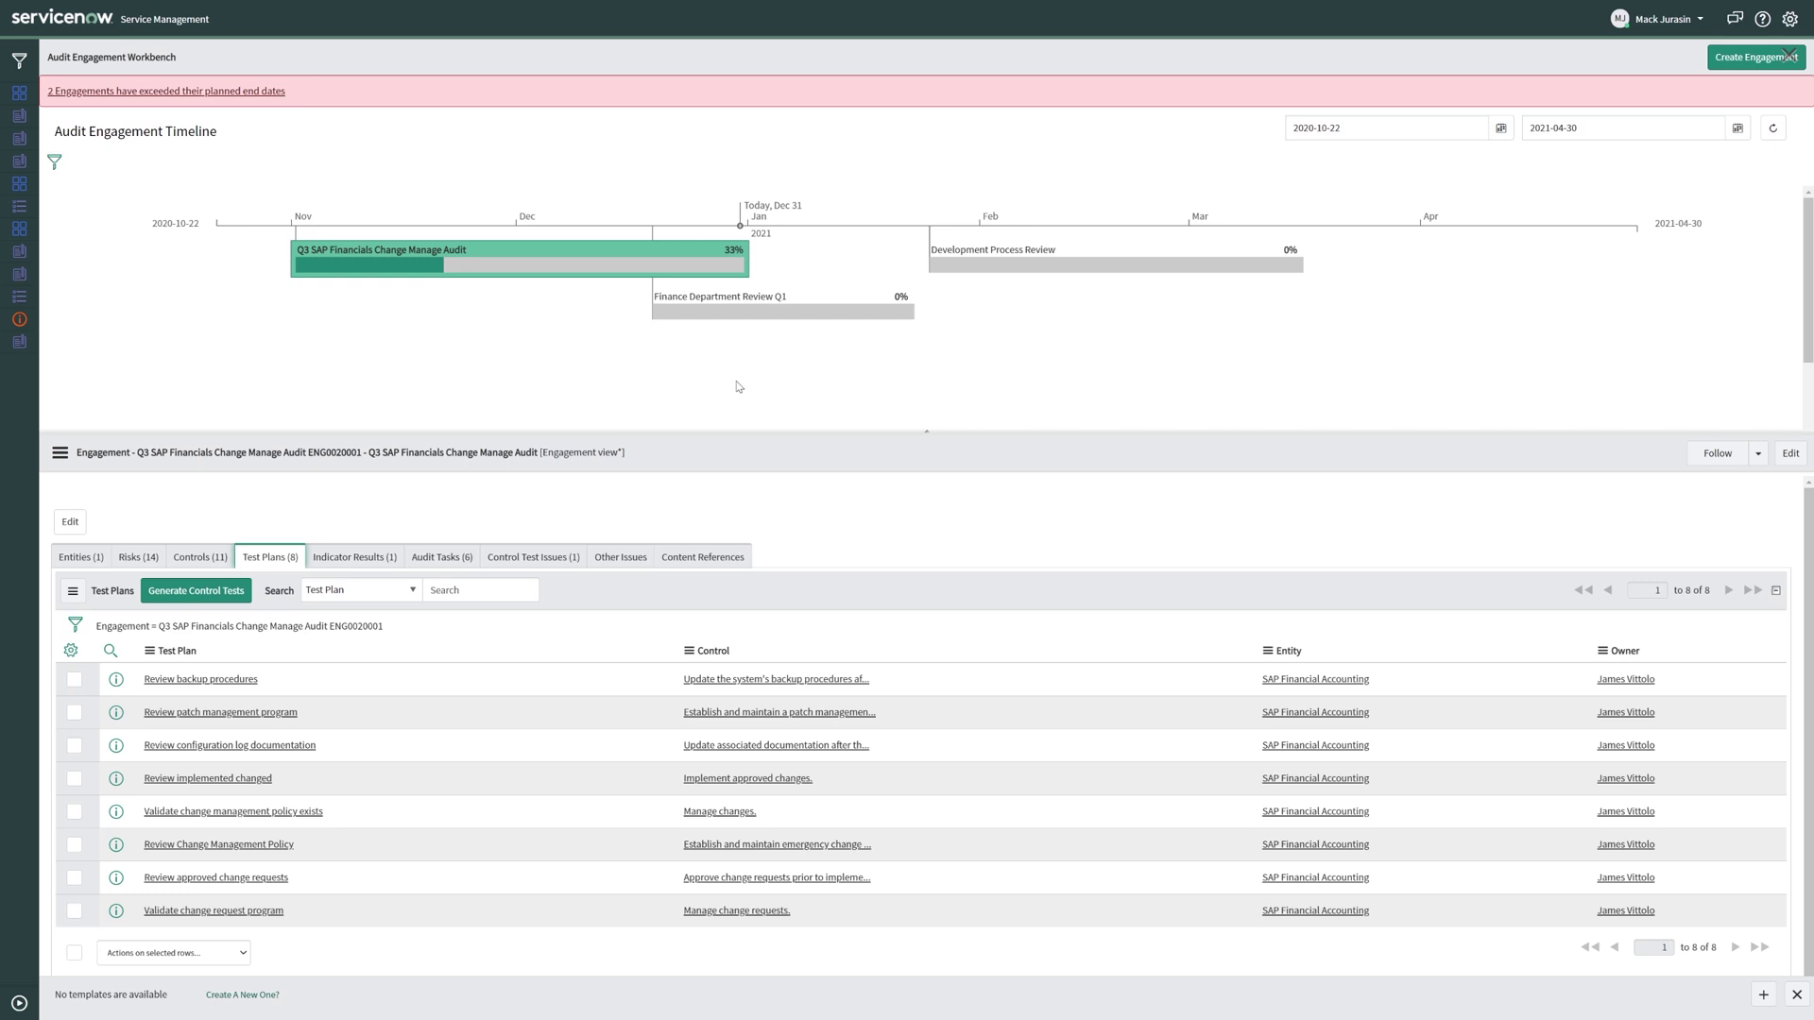
{"action": "left_click", "coordinate": [401, 559]}
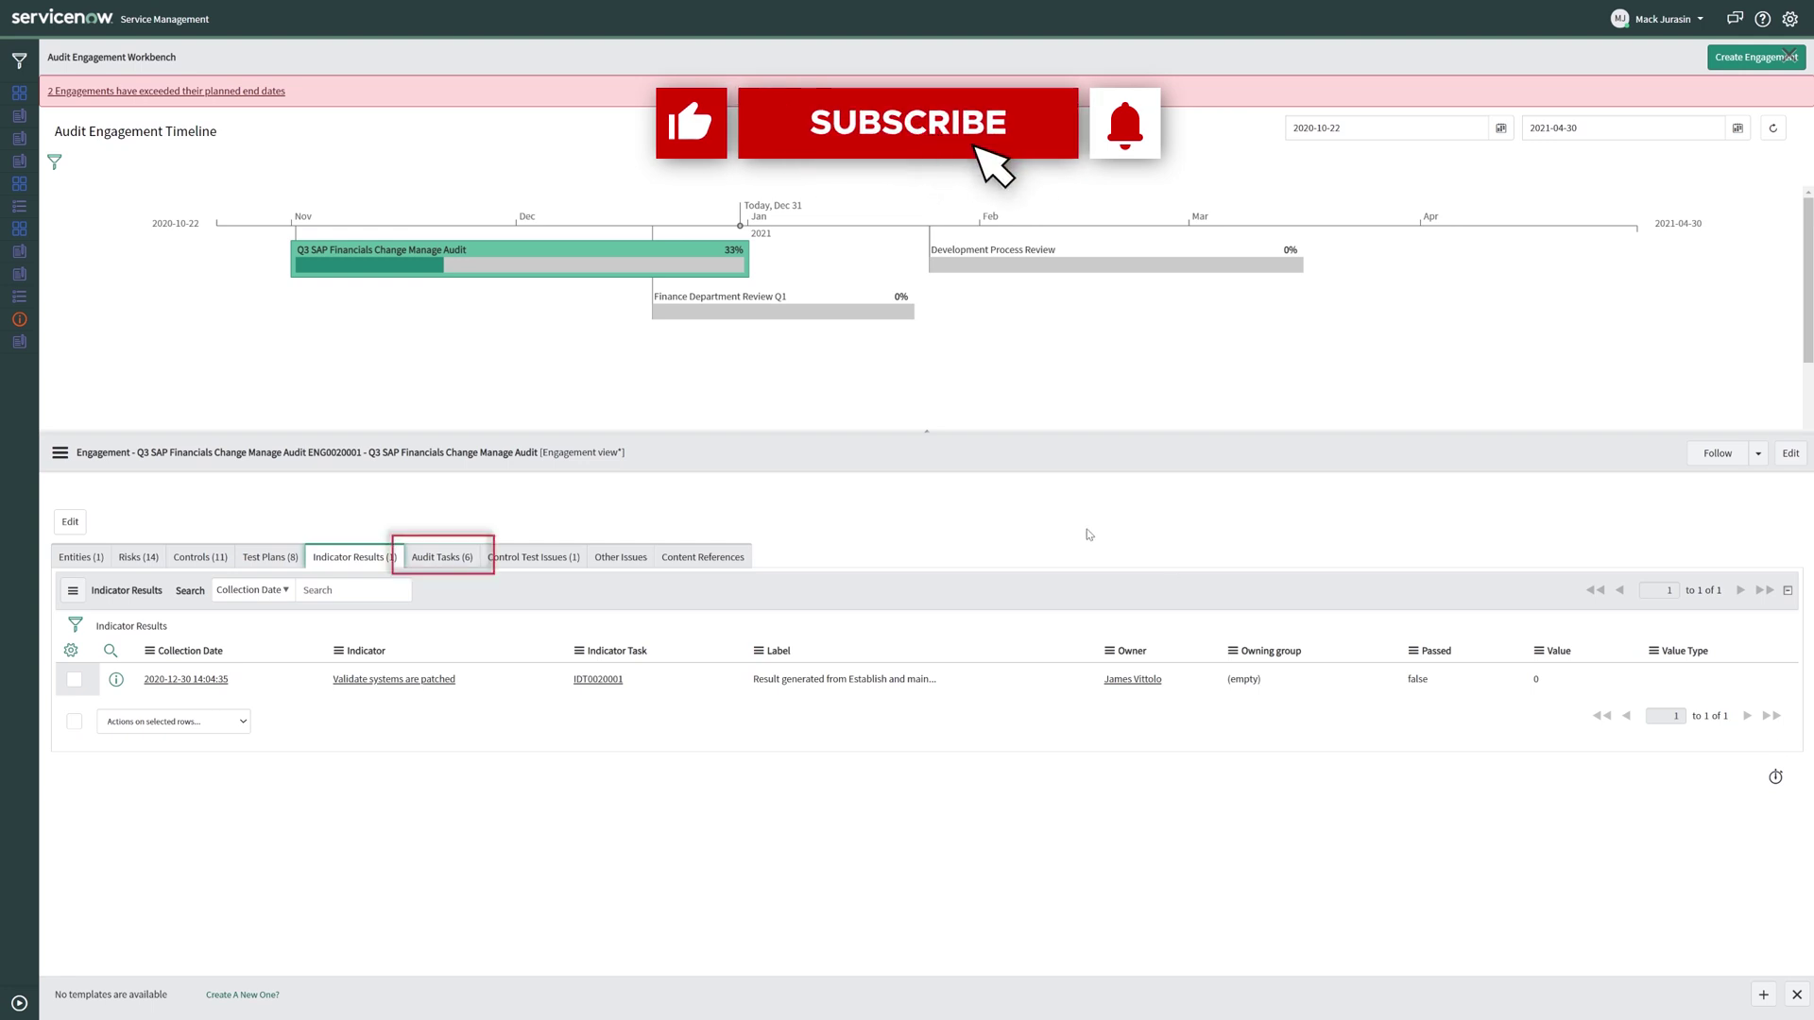
Step: List the six audit tasks and preview new task types without creating one
{"action": "left_click", "coordinate": [437, 559]}
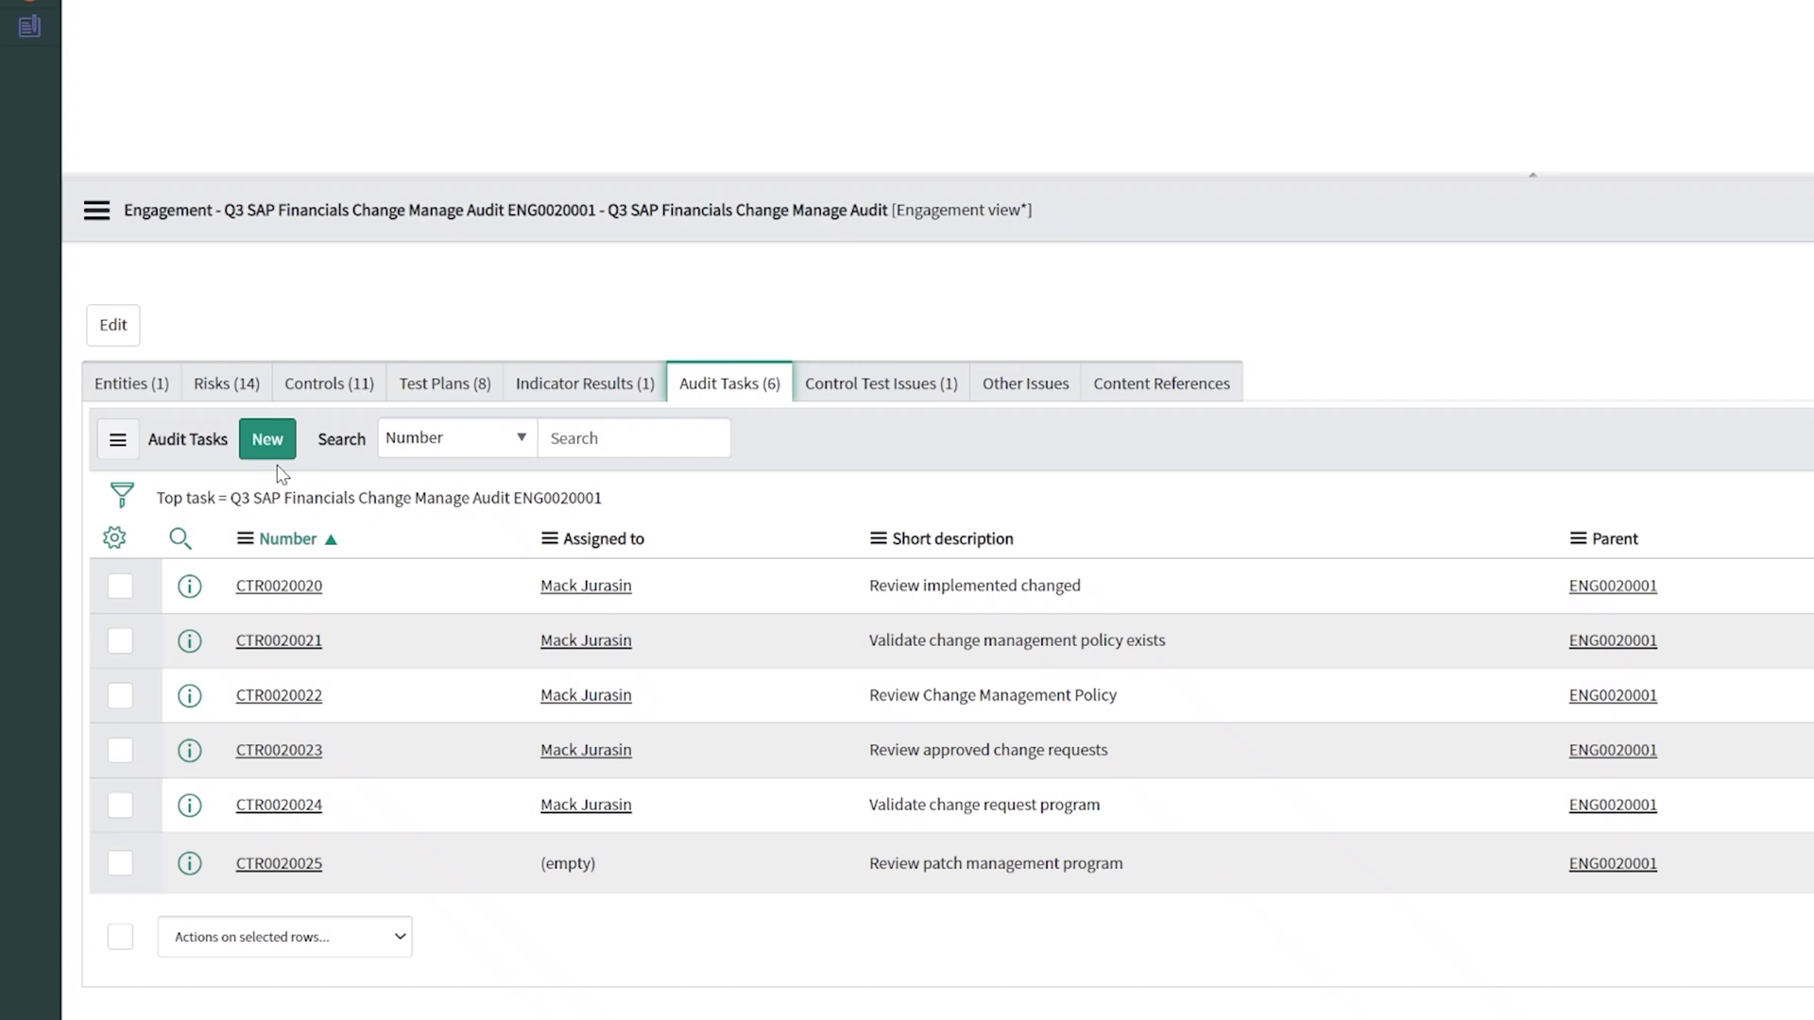
{"action": "left_click", "coordinate": [280, 423]}
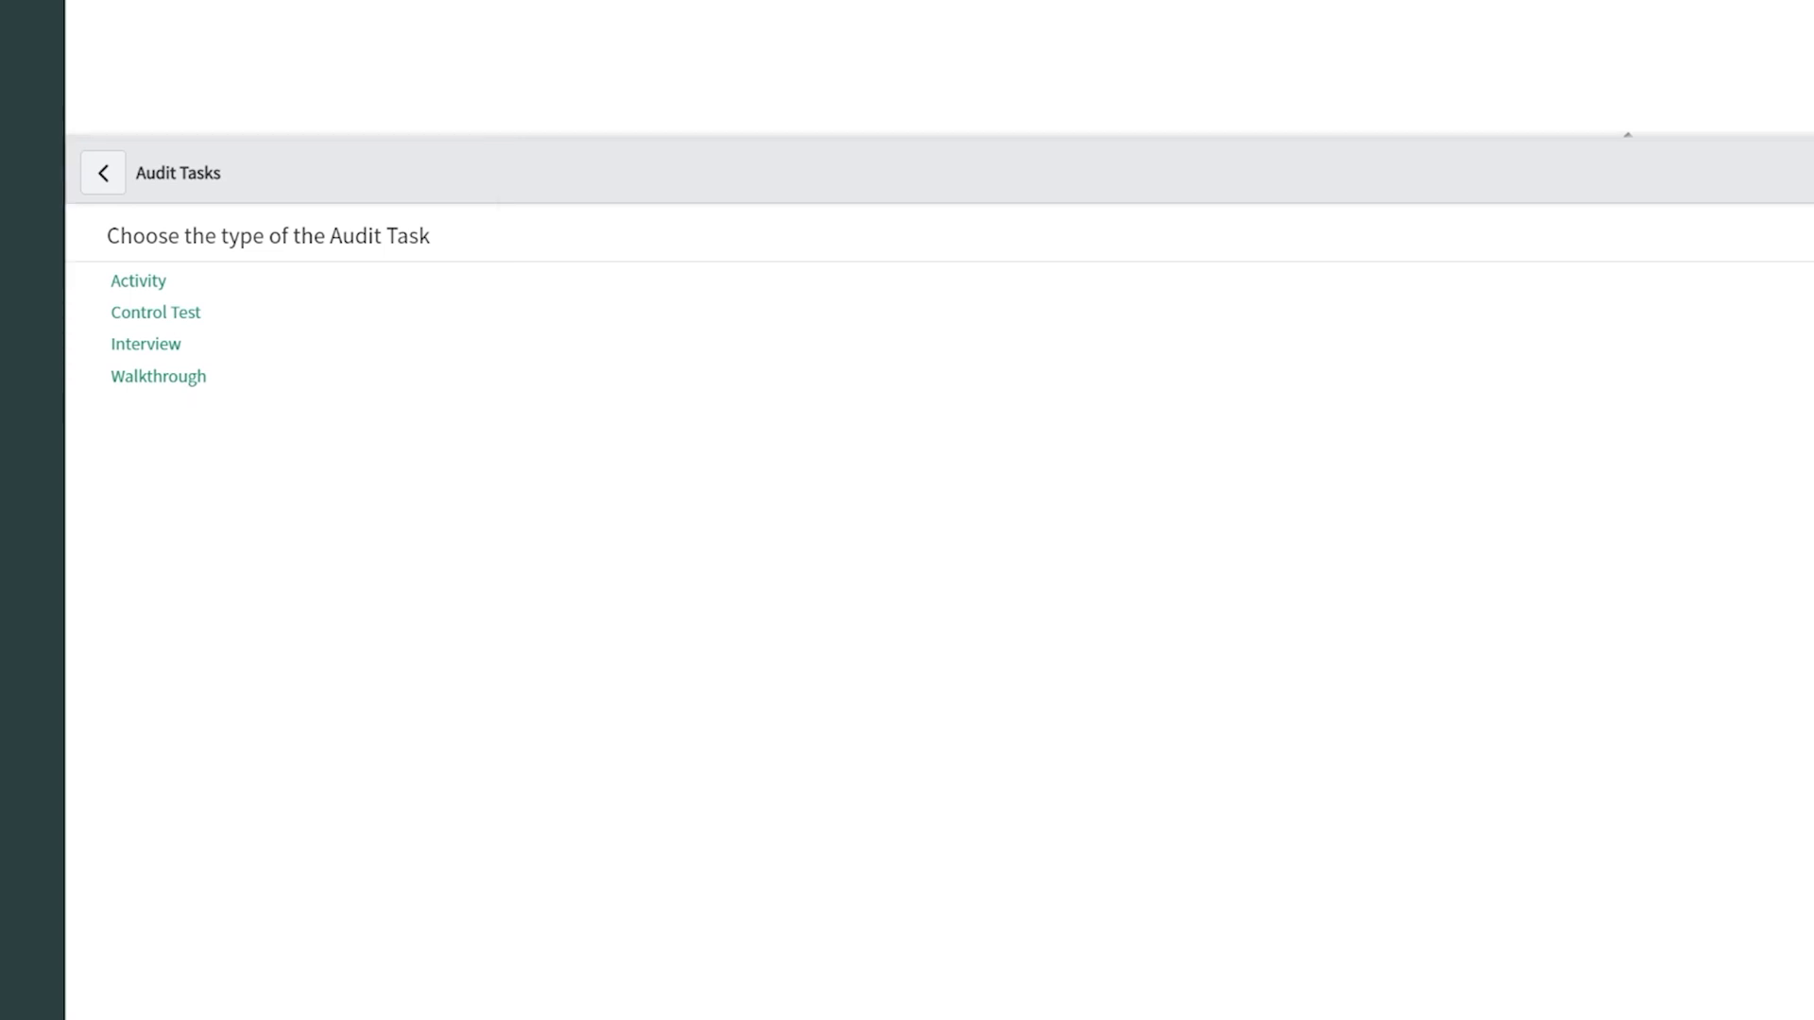
{"action": "left_click", "coordinate": [107, 186]}
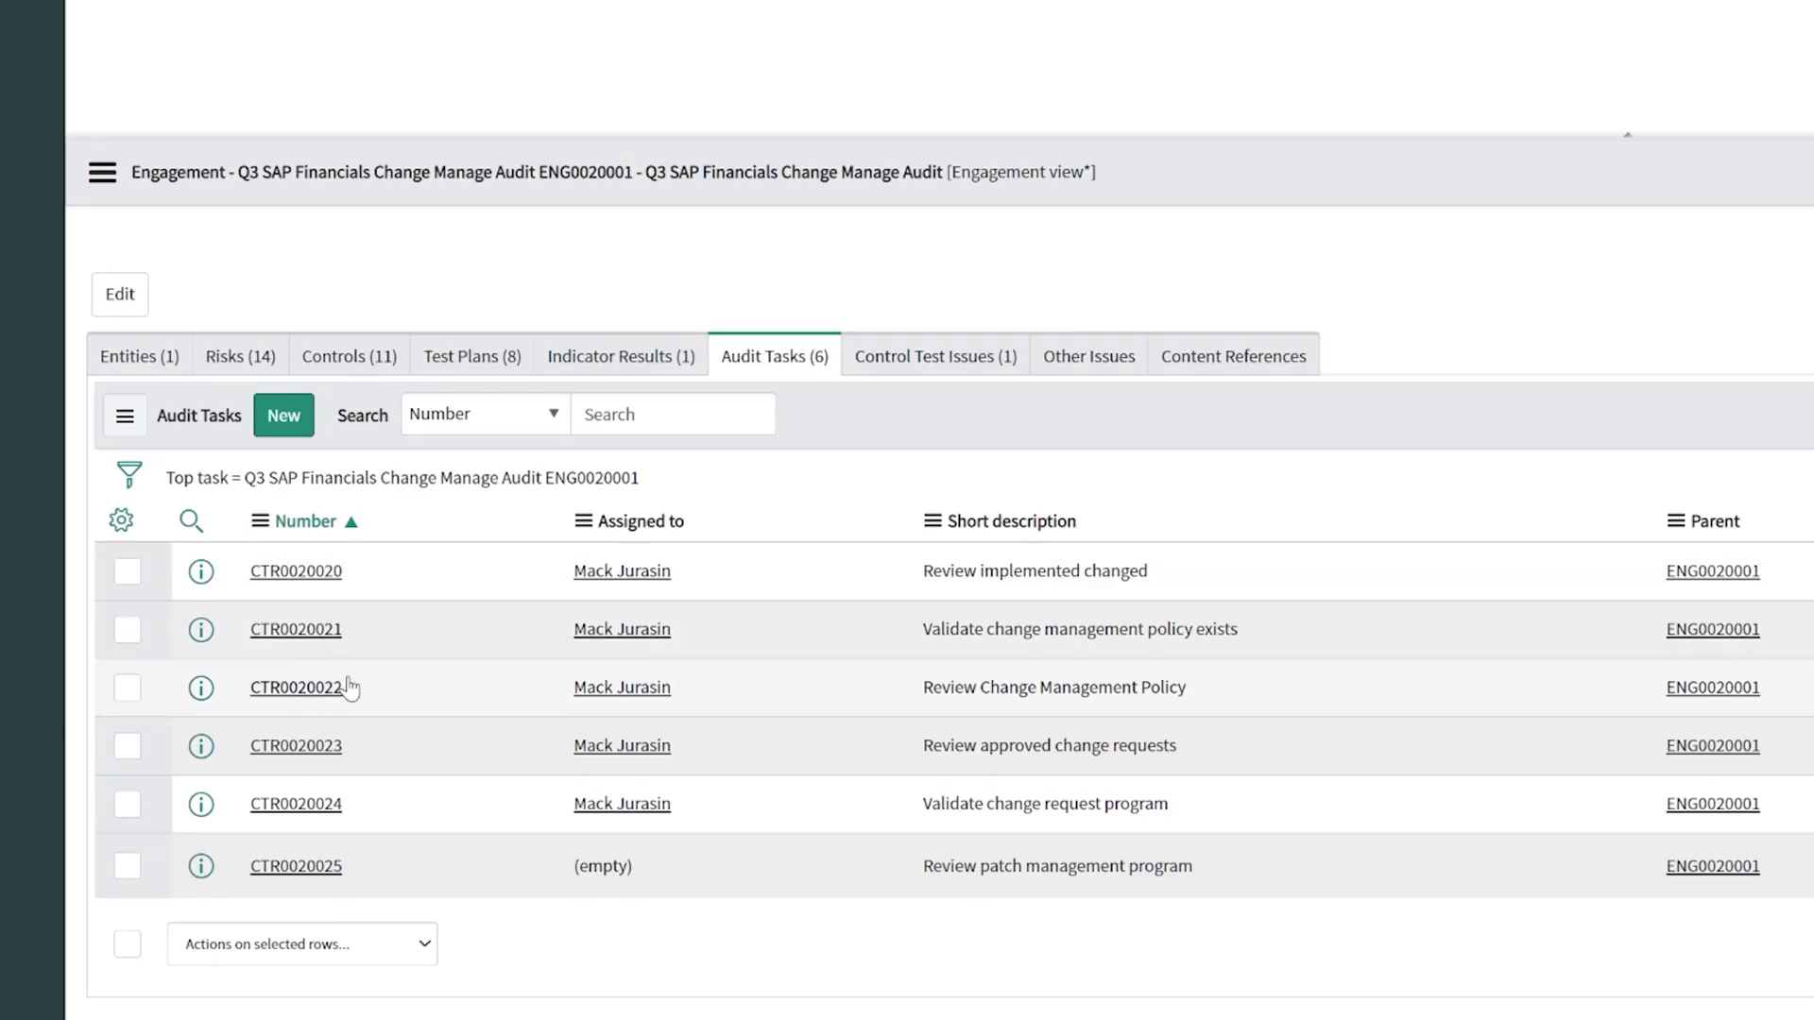
Step: Open control test CTR0020022 from the Audit Tasks list
{"action": "left_click", "coordinate": [346, 686]}
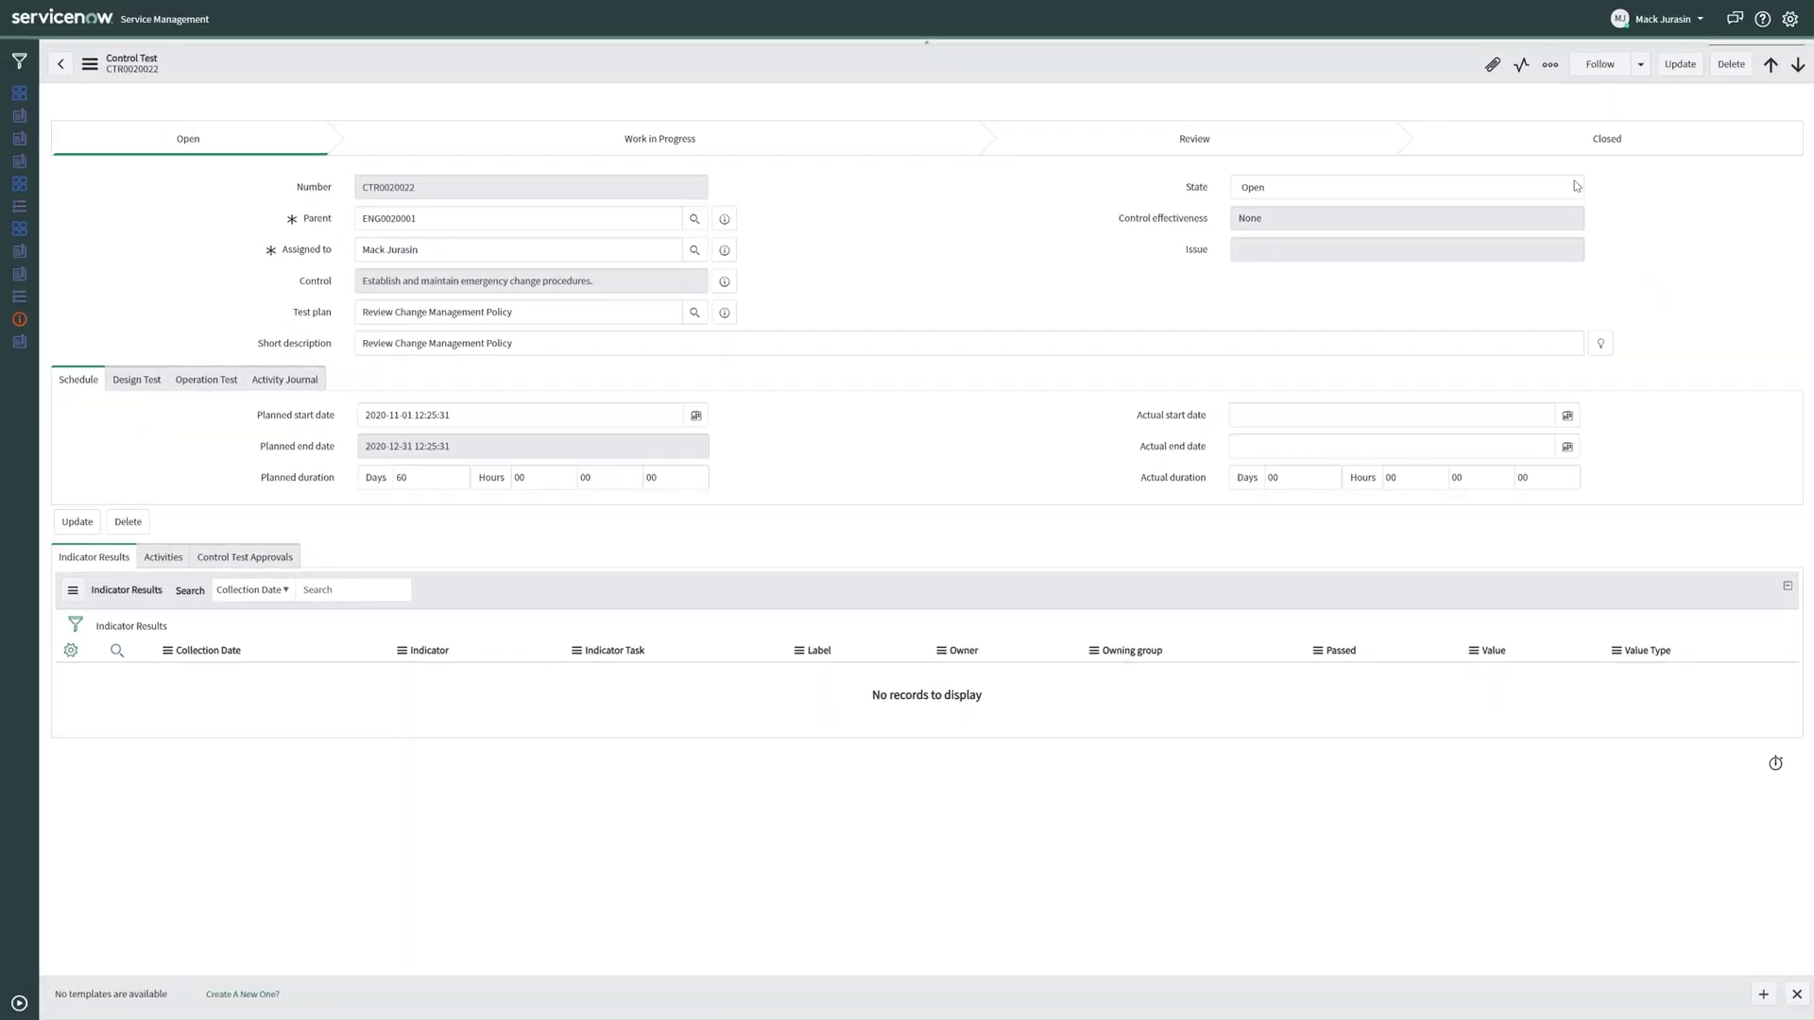
Step: Save CTR0020022 in Work In Progress state and show its Design Test fields
{"action": "left_click", "coordinate": [1576, 186]}
{"action": "left_click", "coordinate": [1516, 227]}
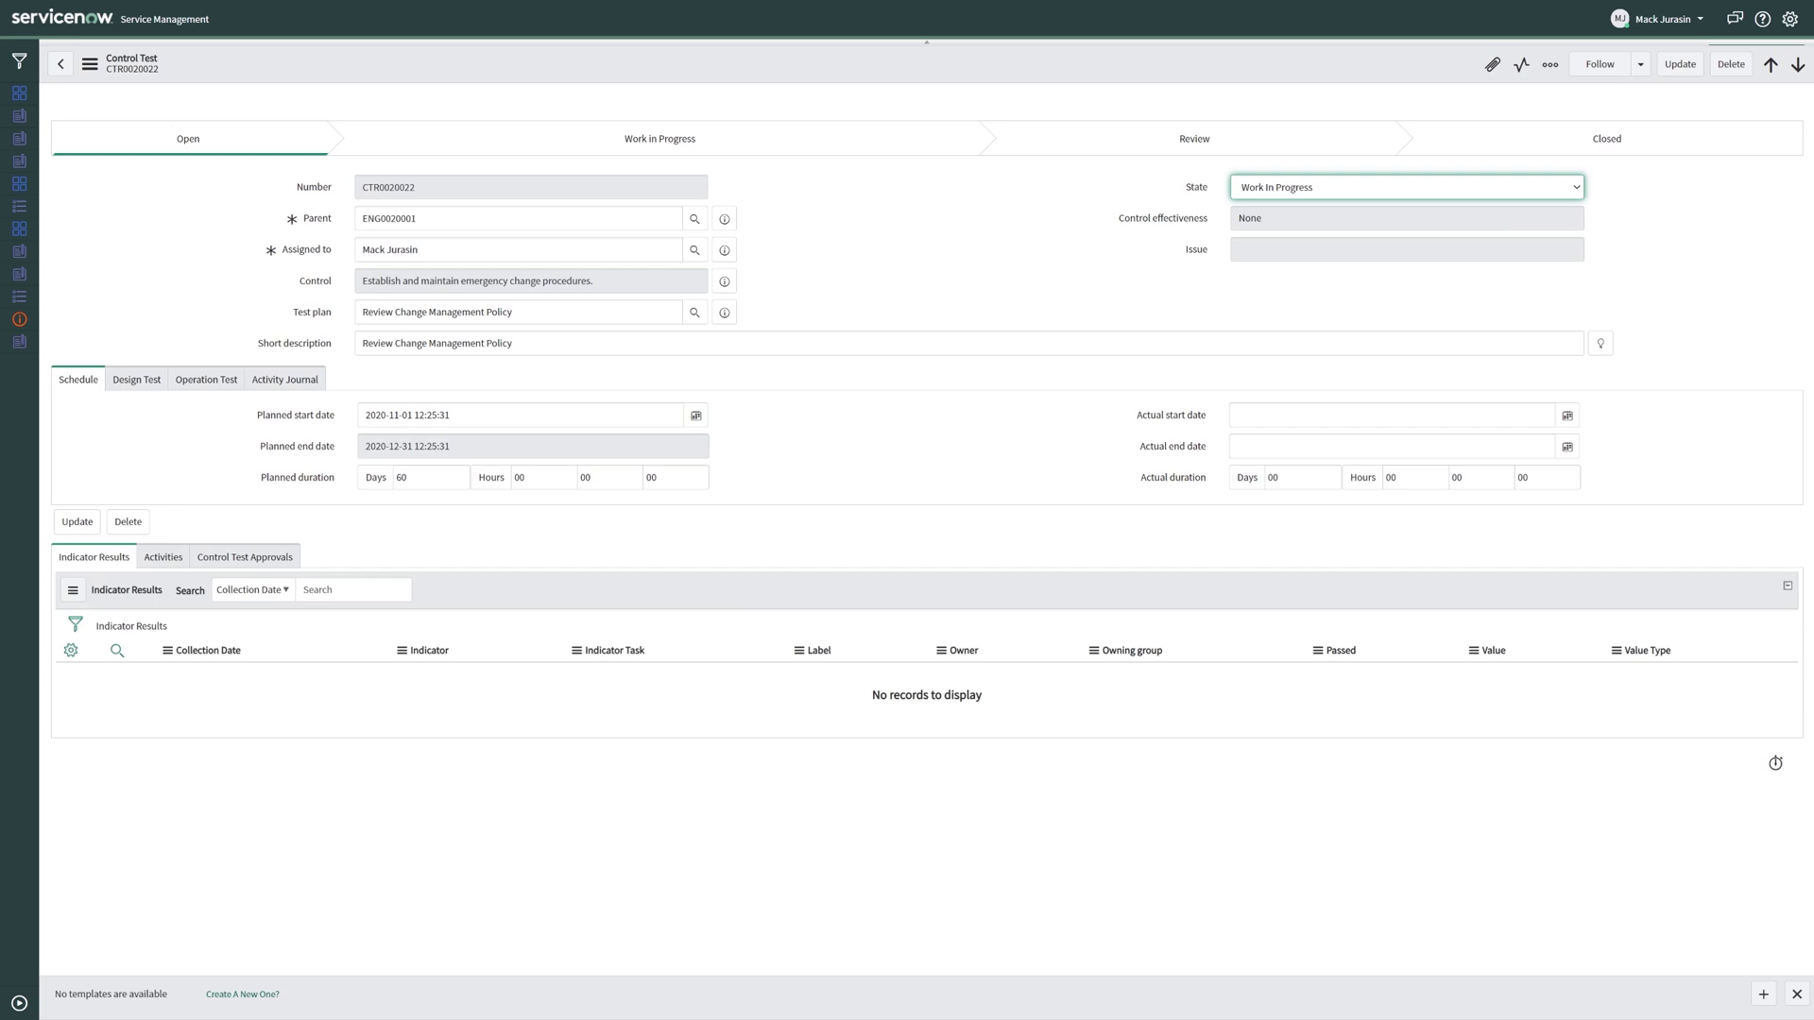
{"action": "left_click", "coordinate": [90, 63]}
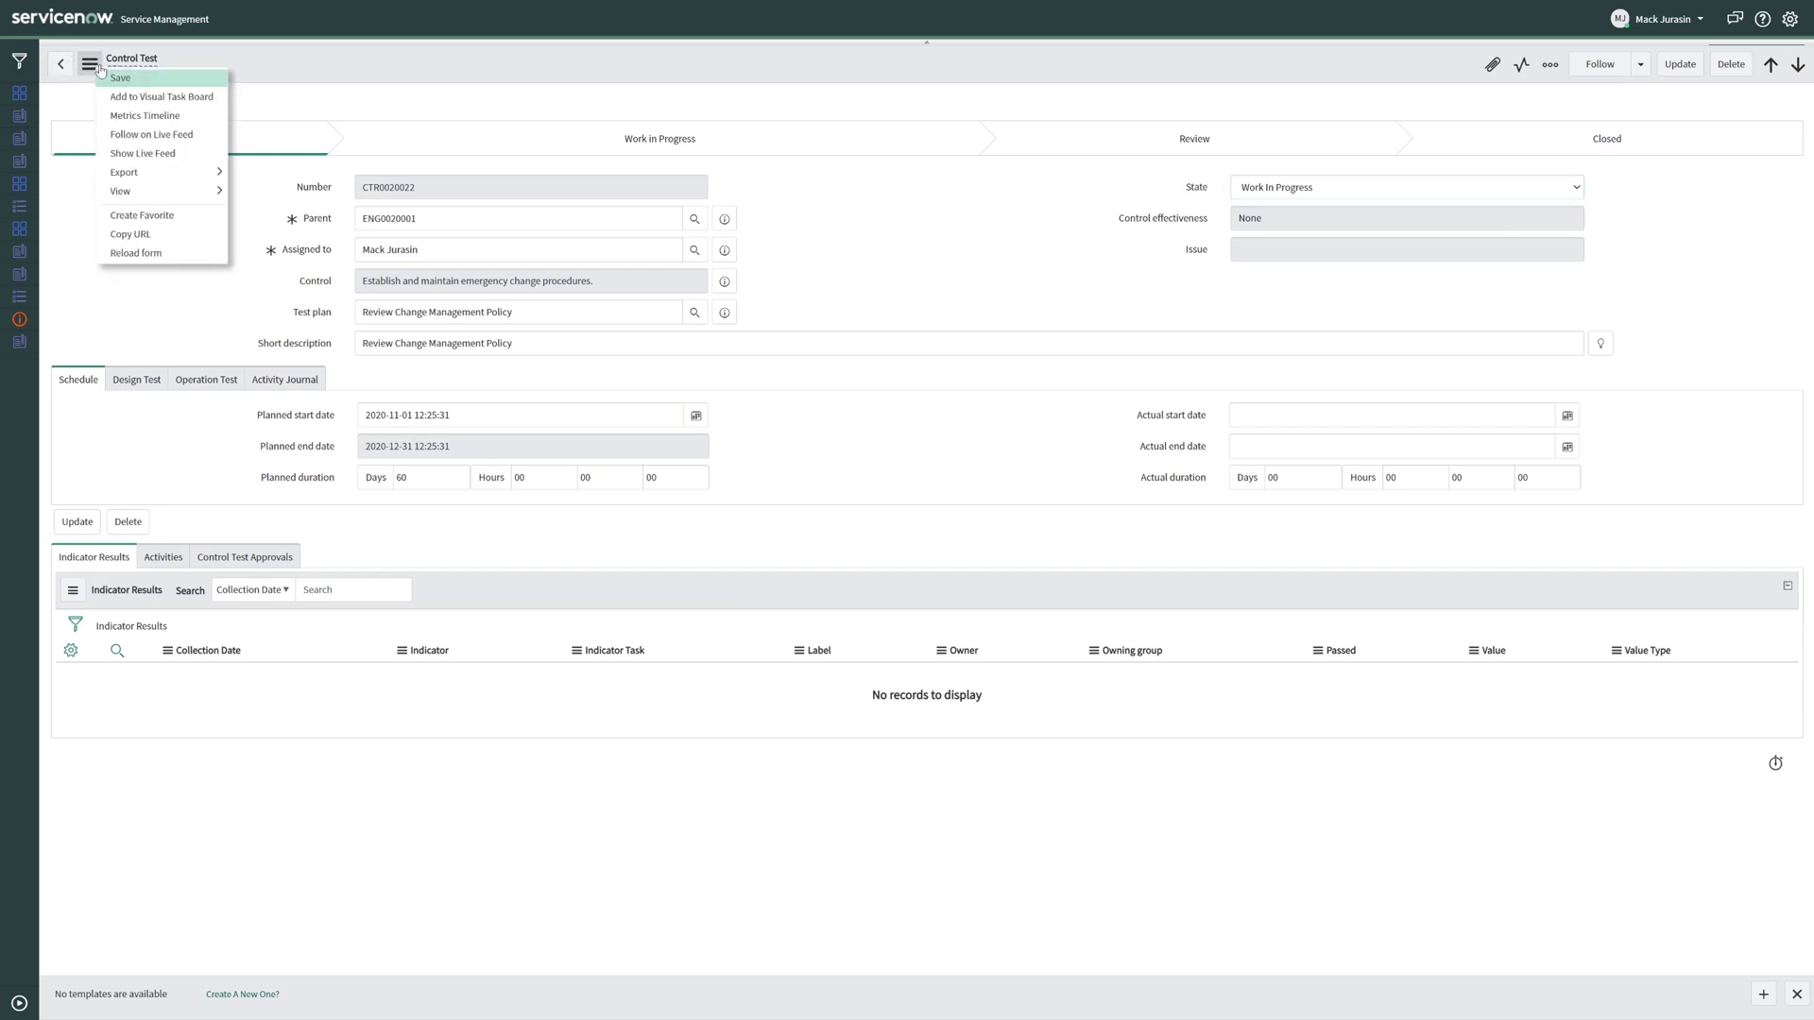
{"action": "left_click", "coordinate": [119, 78]}
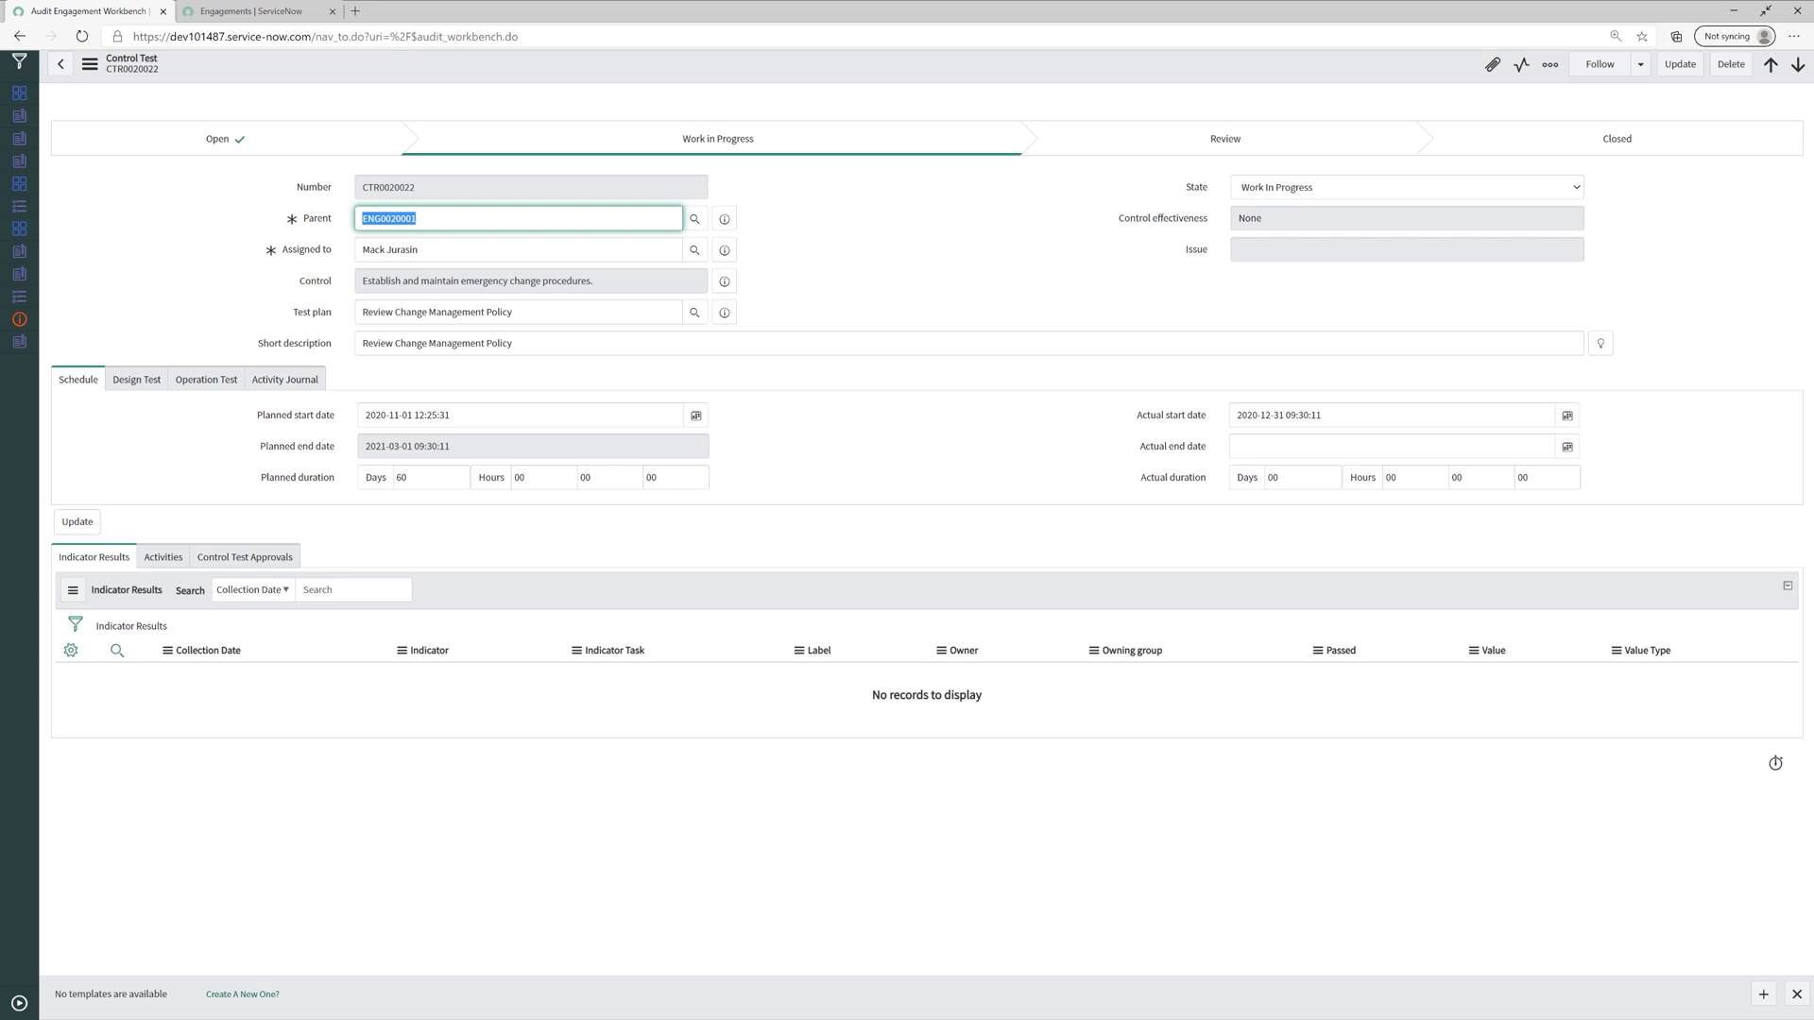
{"action": "left_click", "coordinate": [136, 379]}
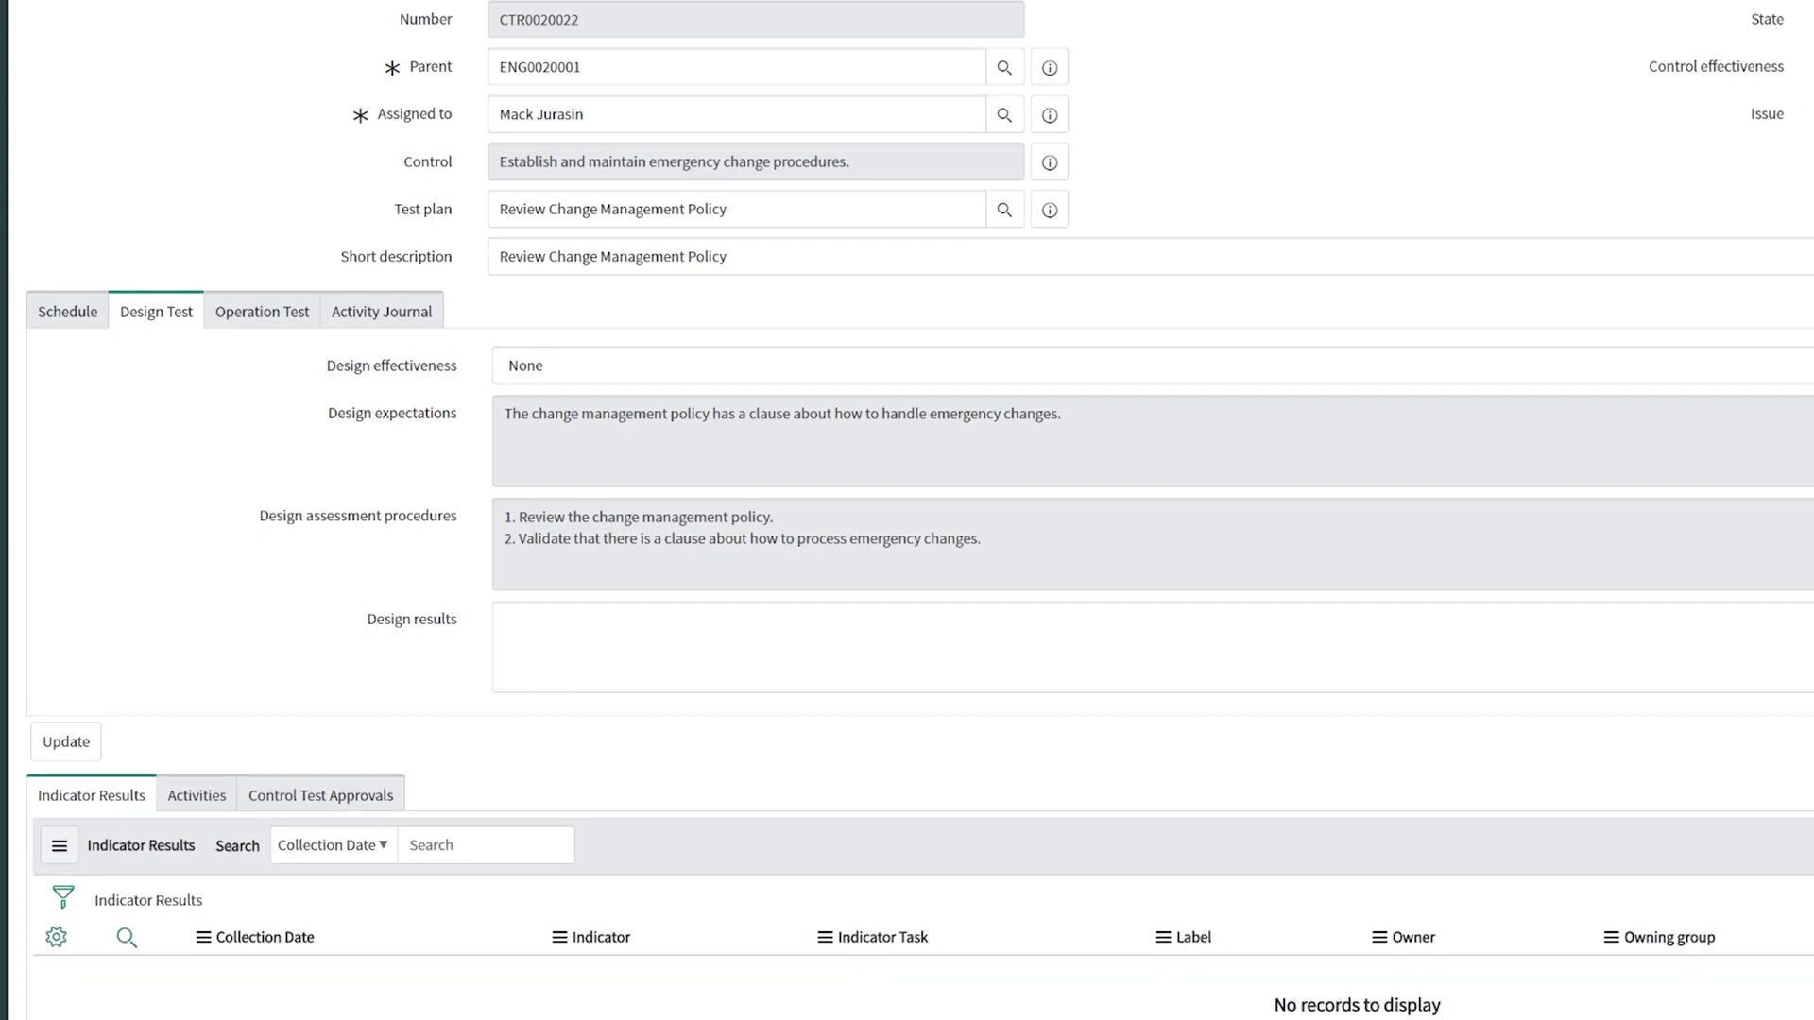
Step: Enter design results 'Policy has clause' and rate the design Effective
{"action": "left_click", "coordinate": [623, 648]}
{"action": "type", "text": "Policy has clause"}
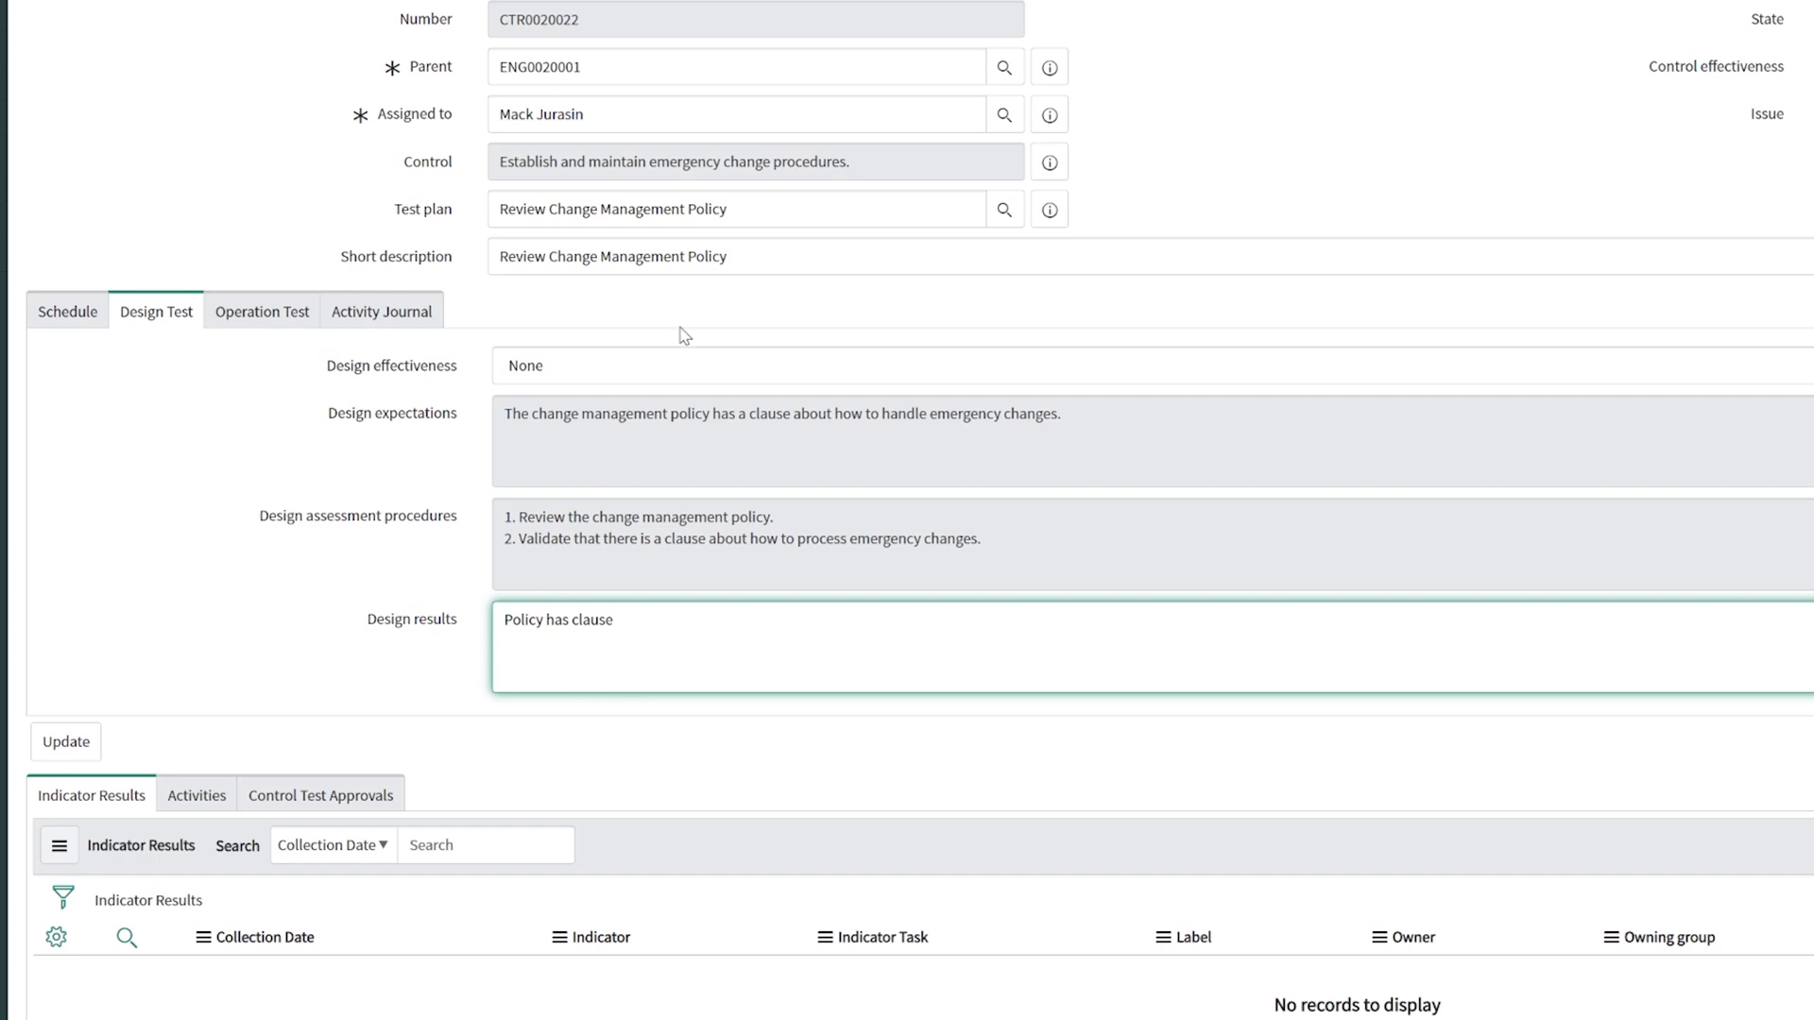
{"action": "left_click", "coordinate": [706, 368]}
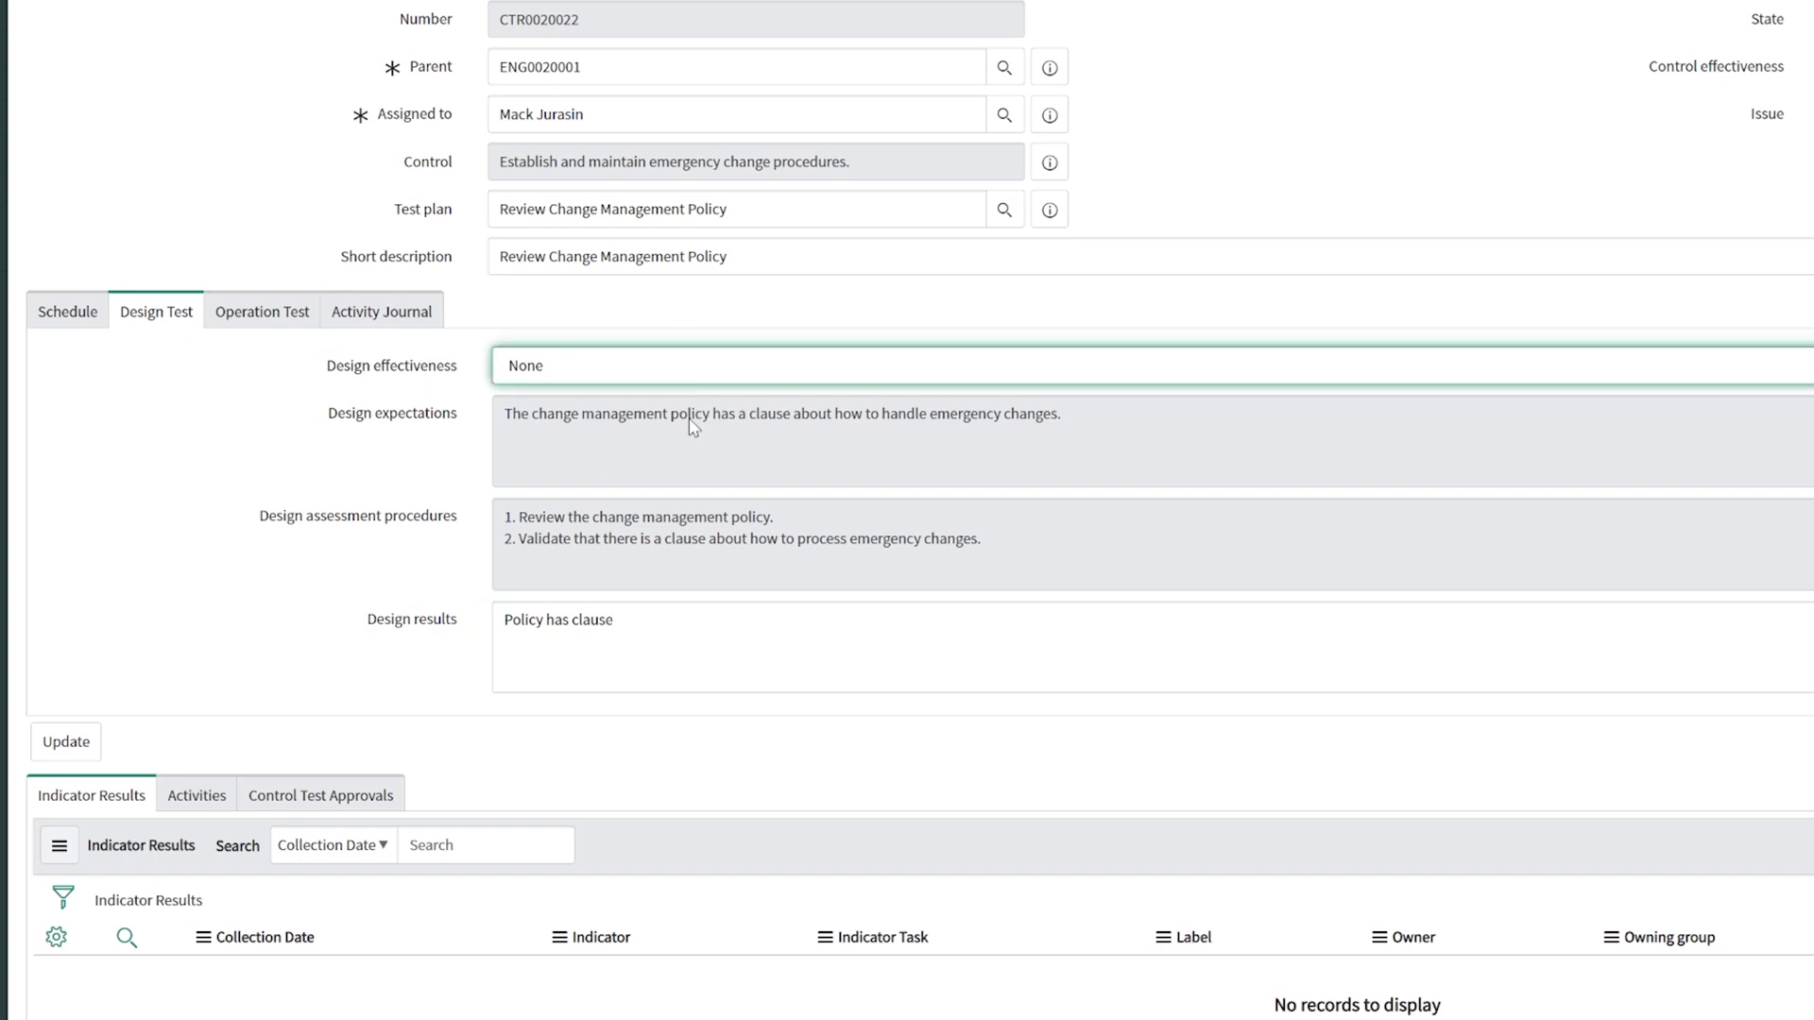
{"action": "left_click", "coordinate": [694, 421]}
Step: Rate the operation test Ineffective with operation results 'Policy has clause'
{"action": "left_click", "coordinate": [249, 324]}
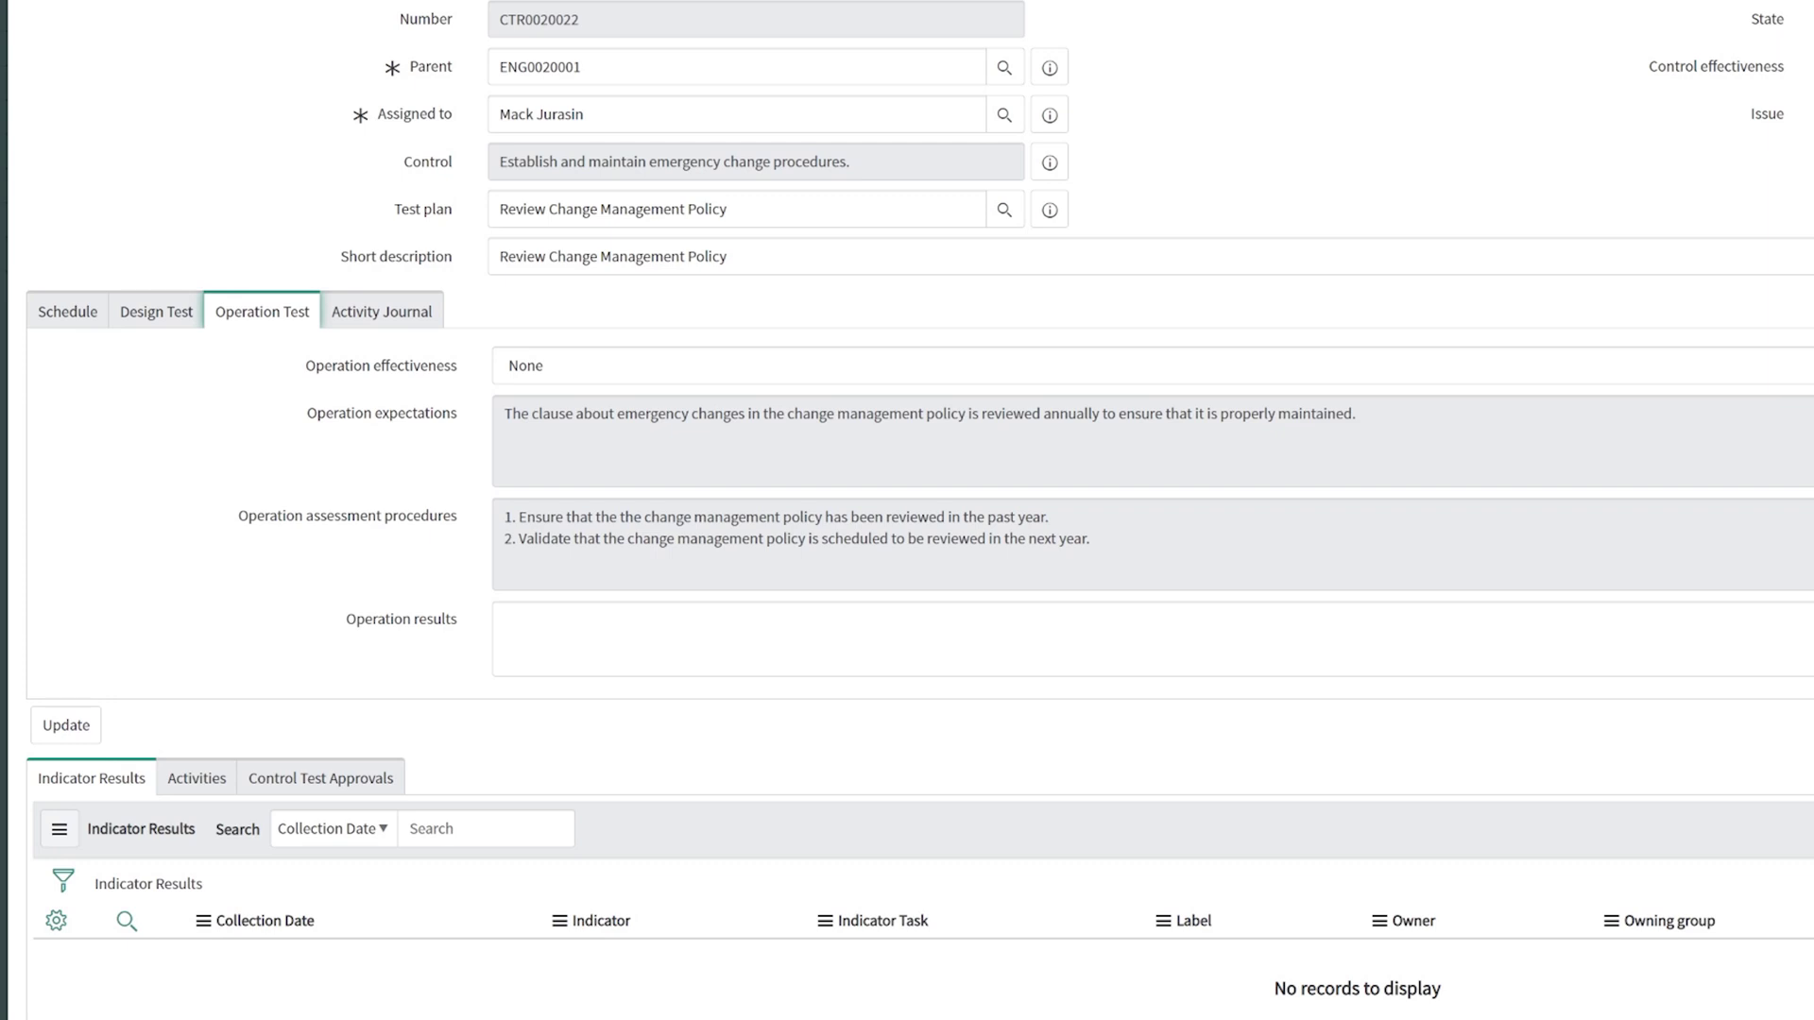
{"action": "key", "text": "Down"}
{"action": "key", "text": "Down"}
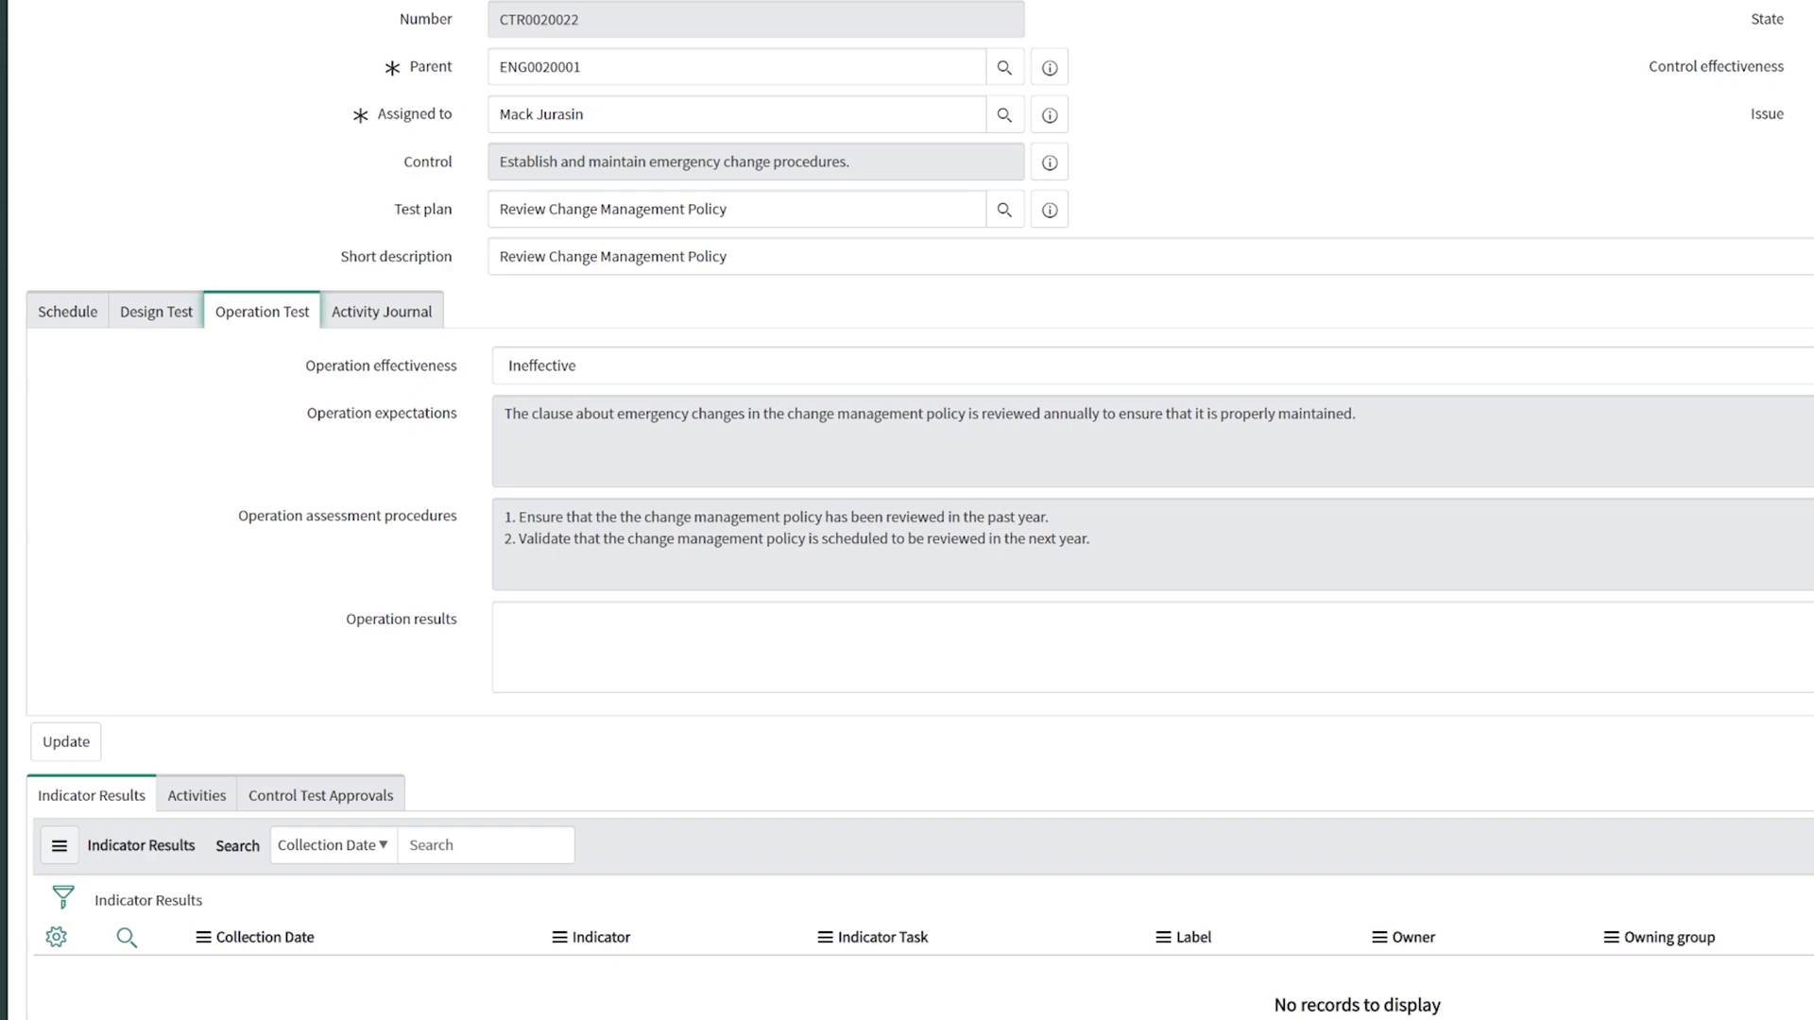
{"action": "left_click", "coordinate": [798, 679]}
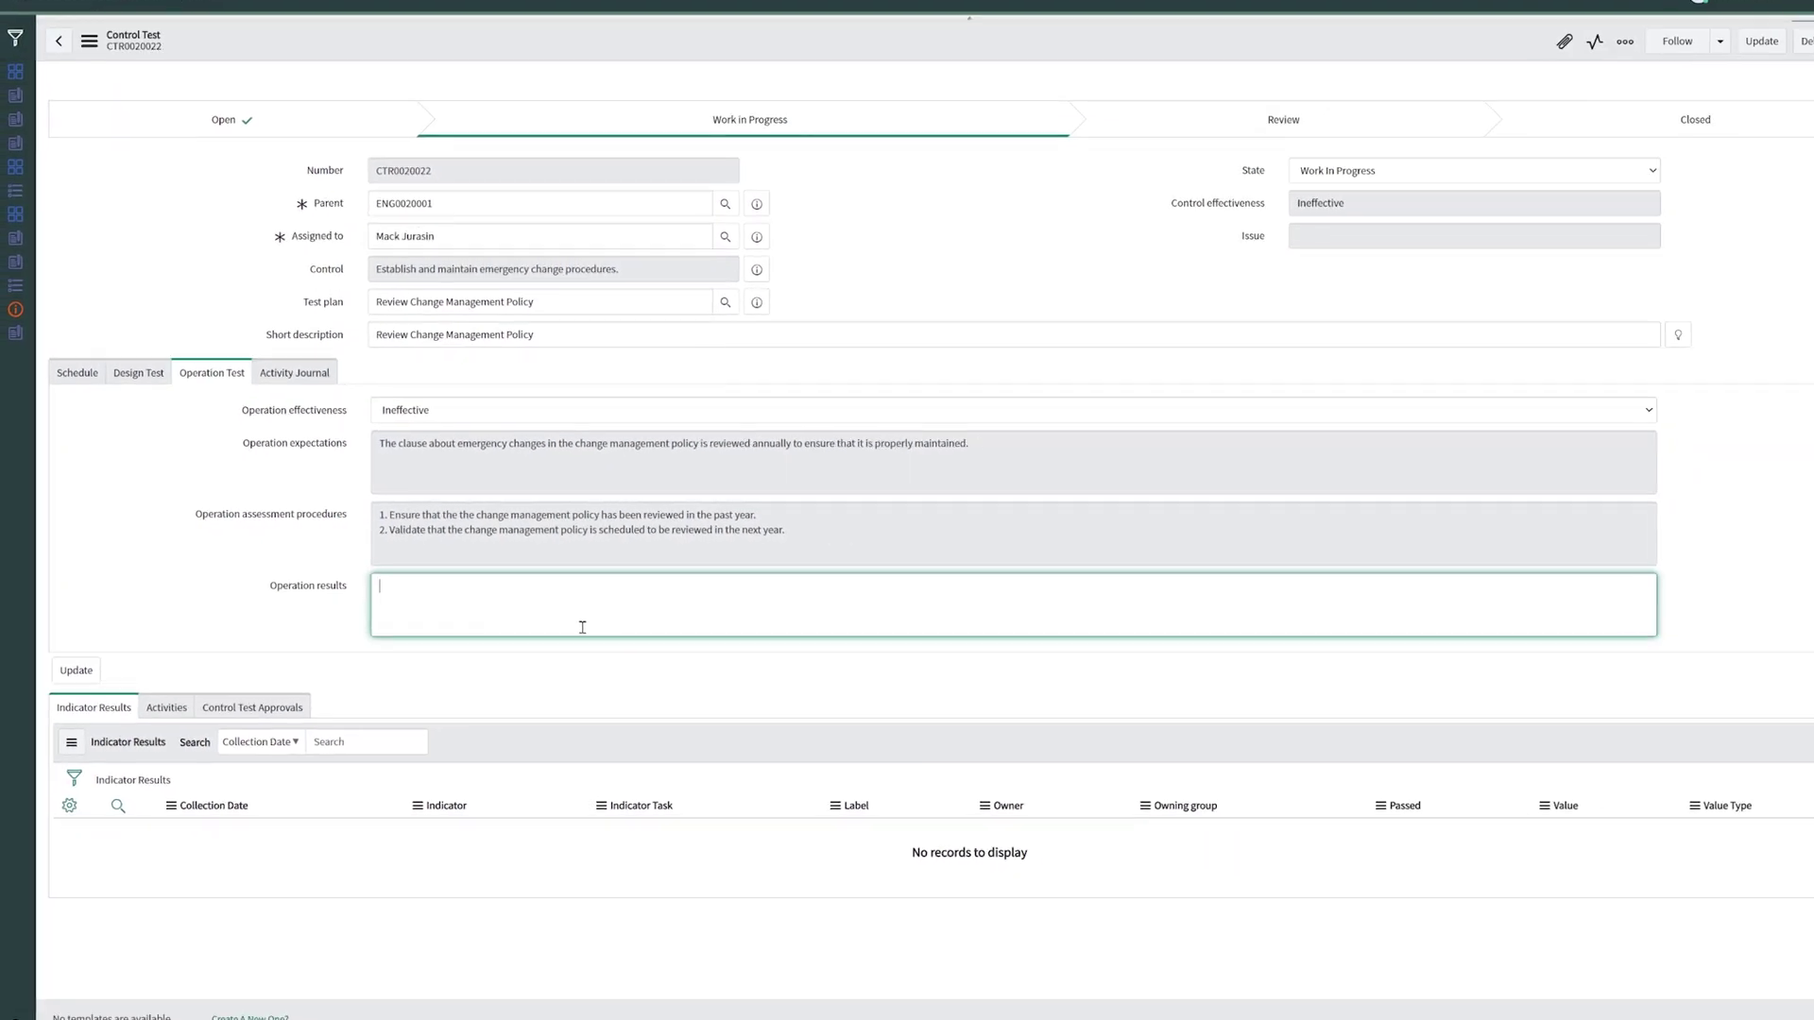
{"action": "type", "text": "Policy has clause"}
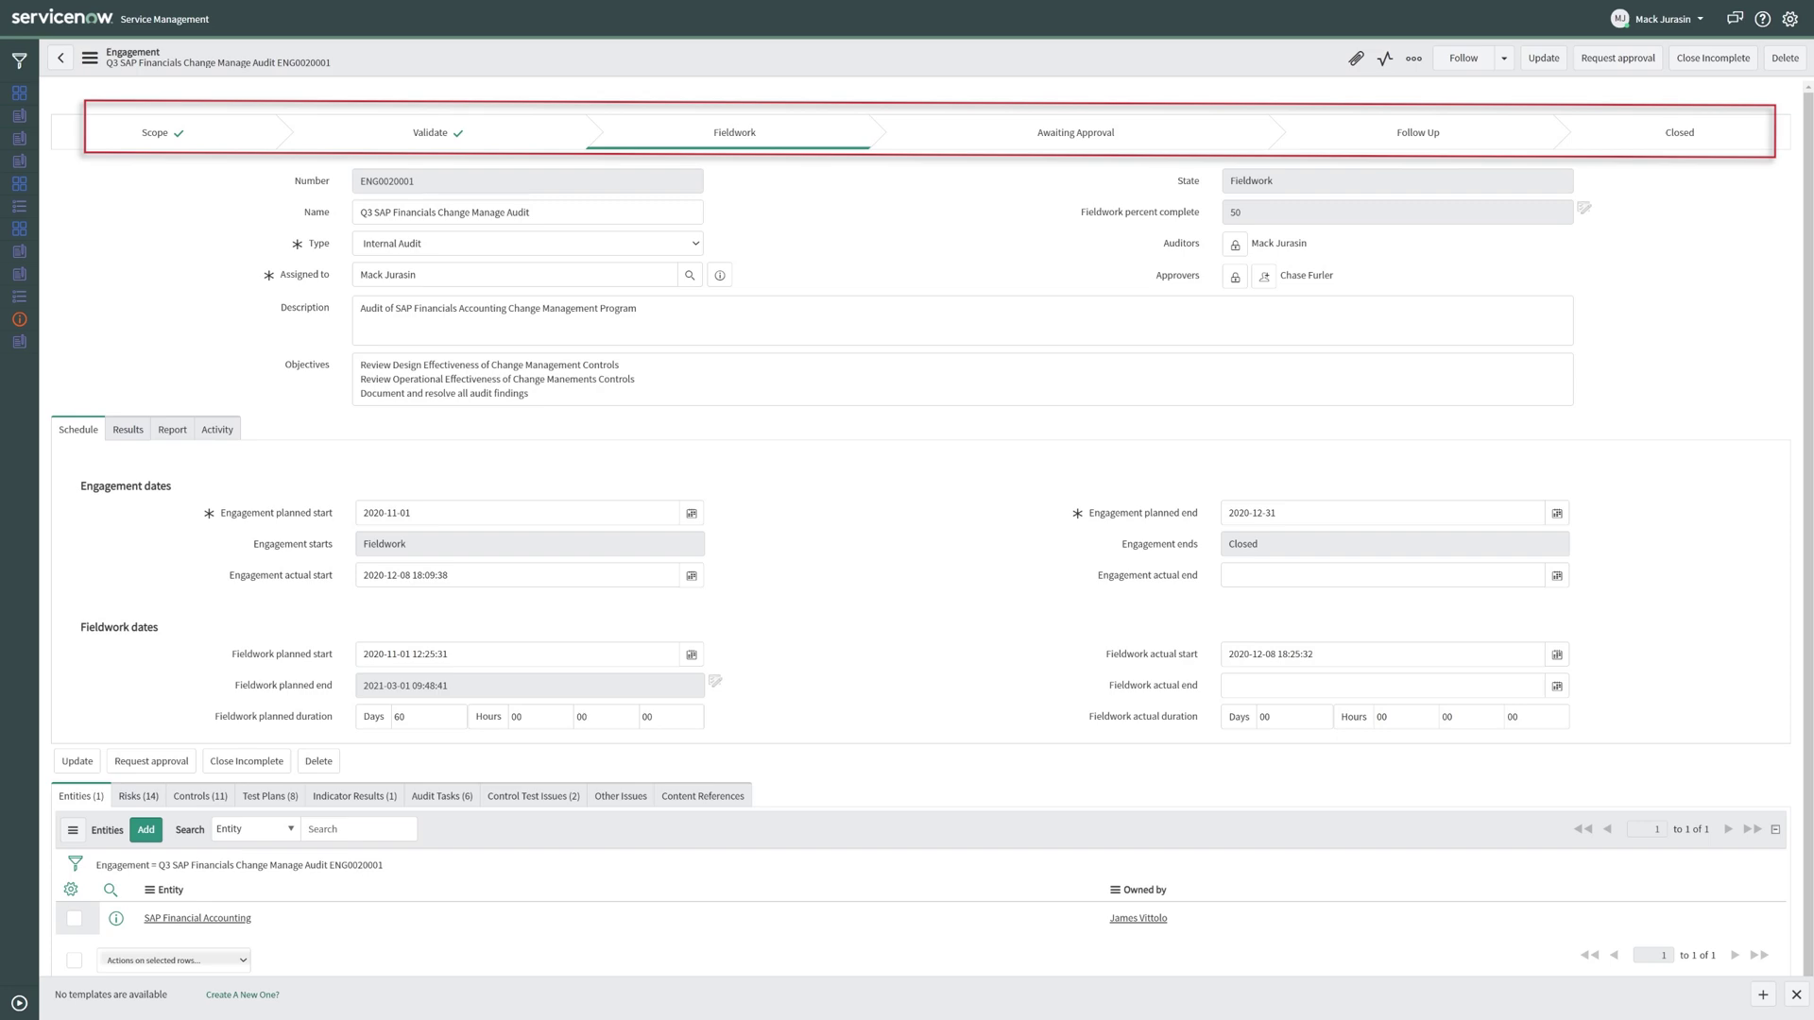
Step: Keep the engagement type as Internal Audit and show the Results fields
{"action": "left_click", "coordinate": [696, 244]}
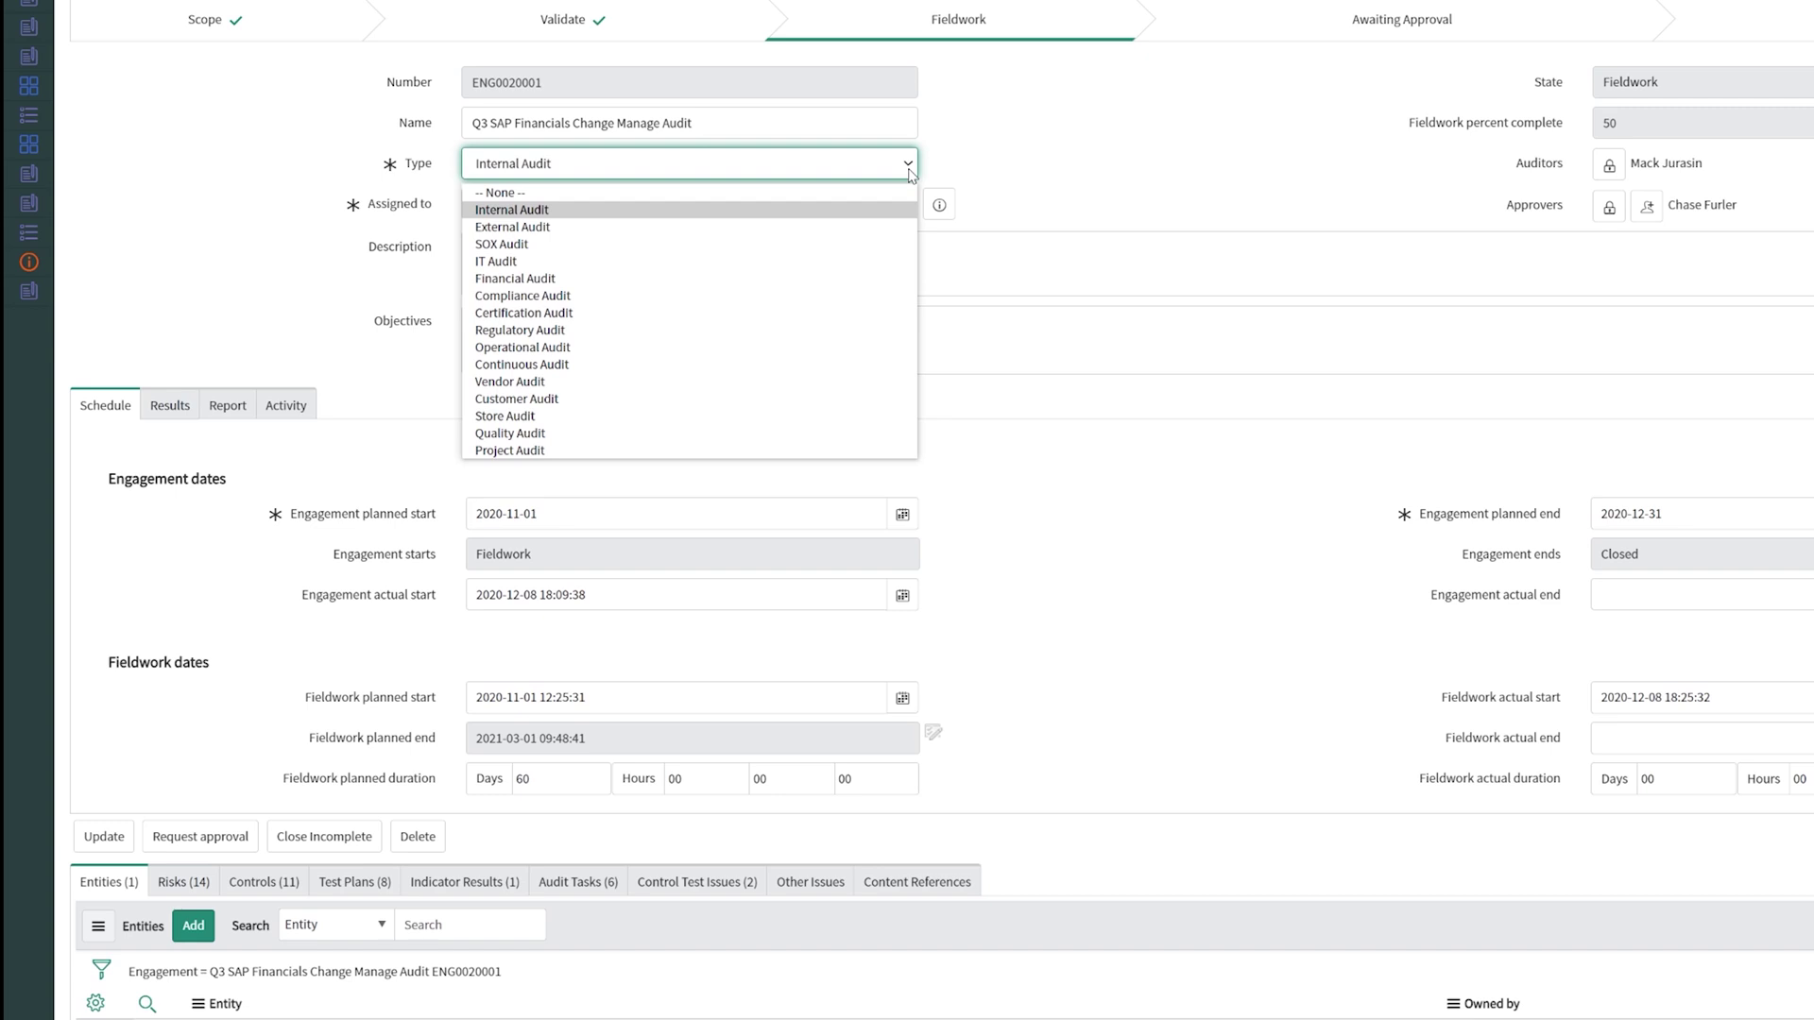
{"action": "left_click", "coordinate": [909, 168]}
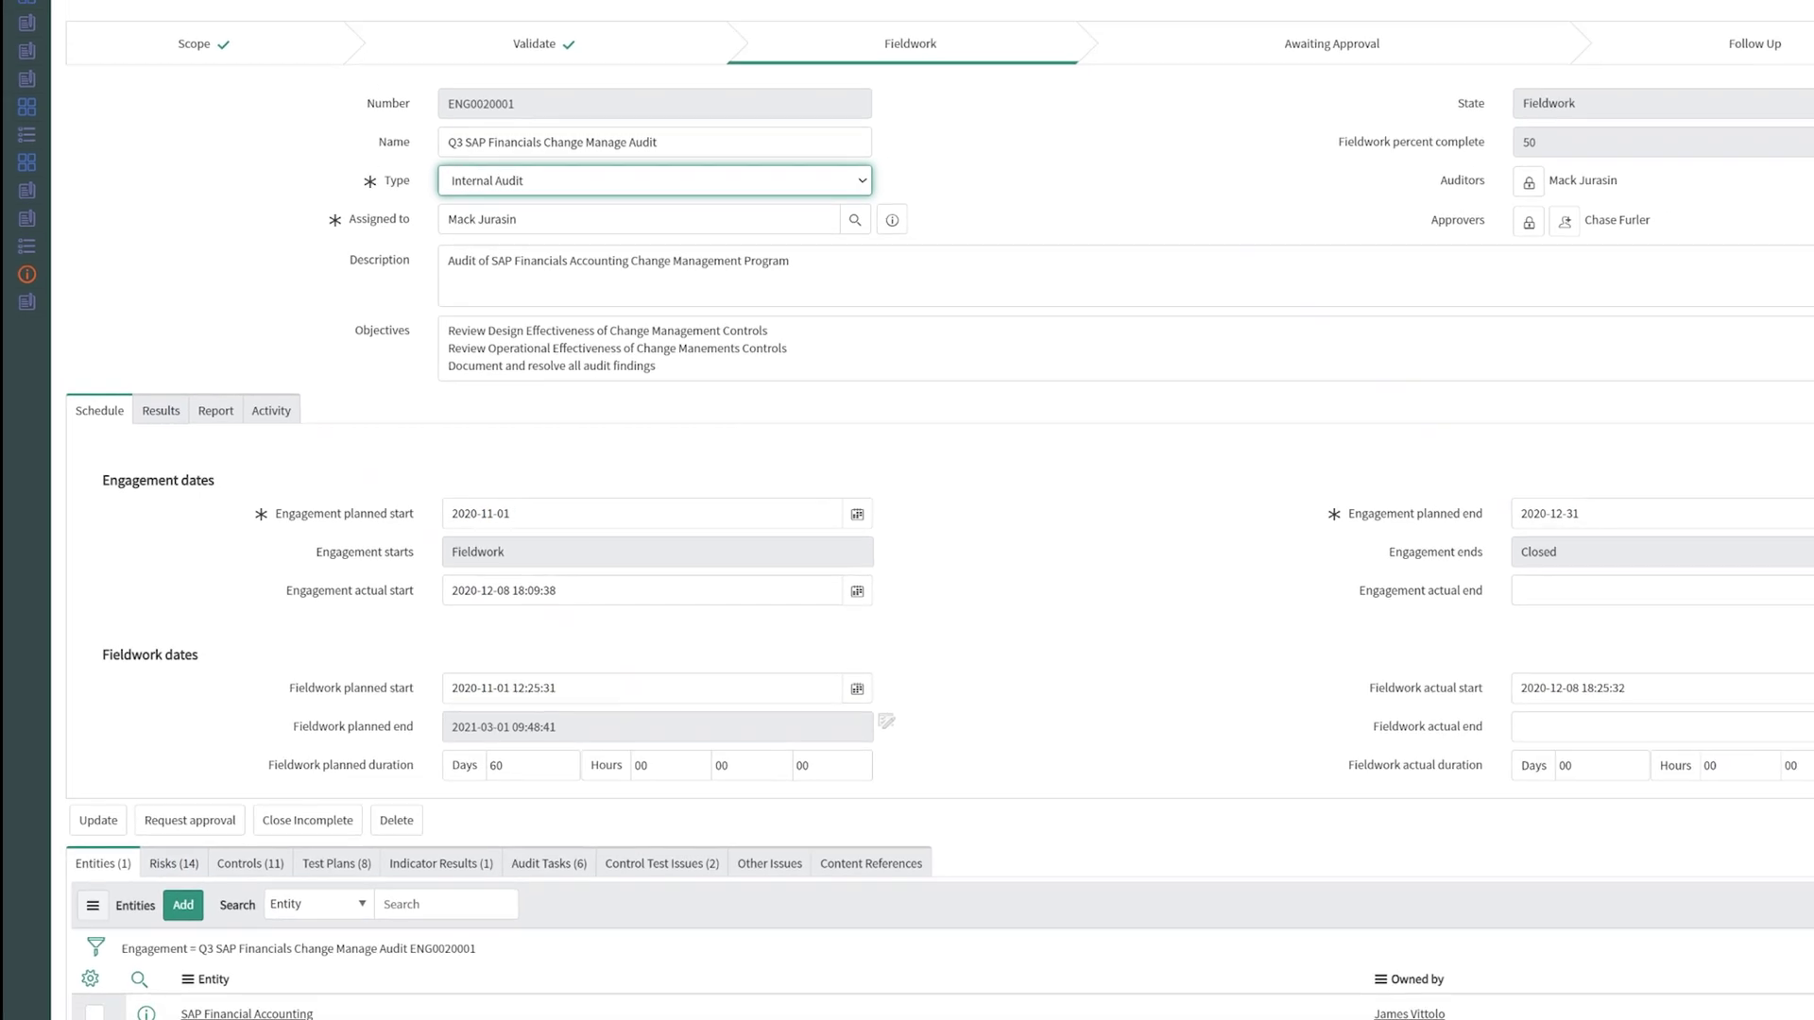
{"action": "left_click", "coordinate": [170, 405]}
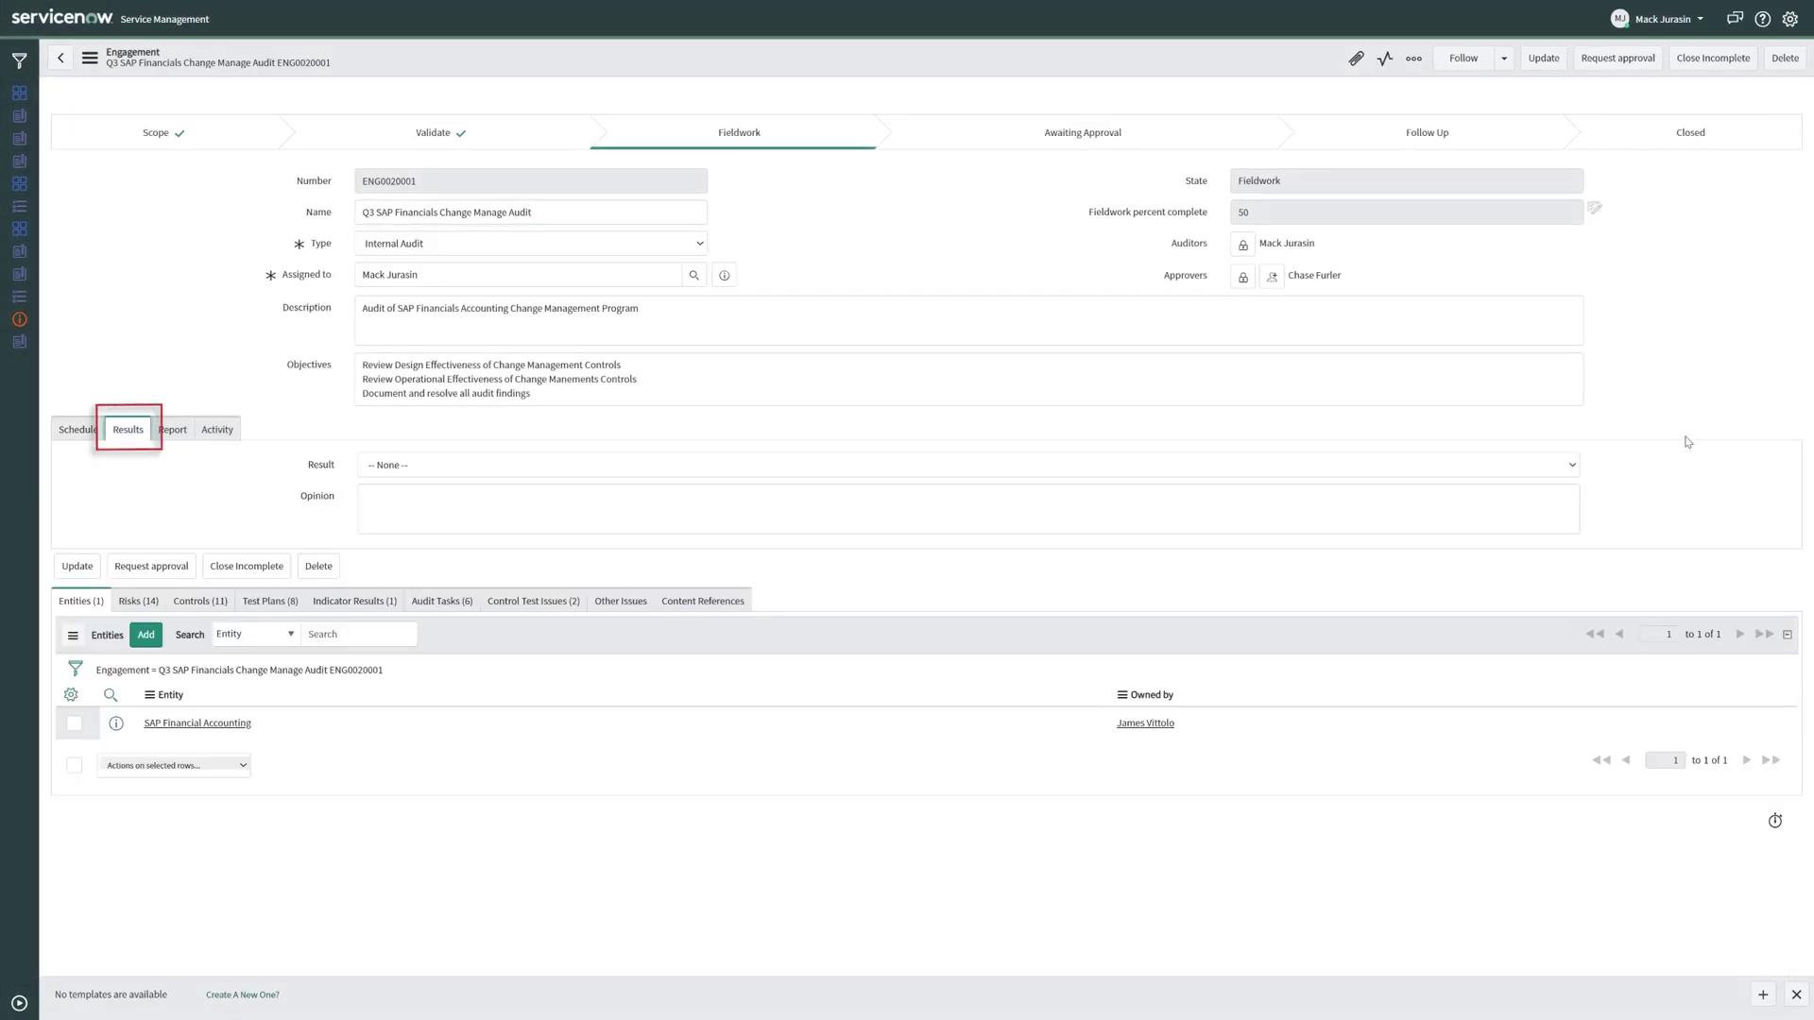
Step: Review the engagement result options, leave Result unset, and show the Report settings
{"action": "left_click", "coordinate": [1573, 466]}
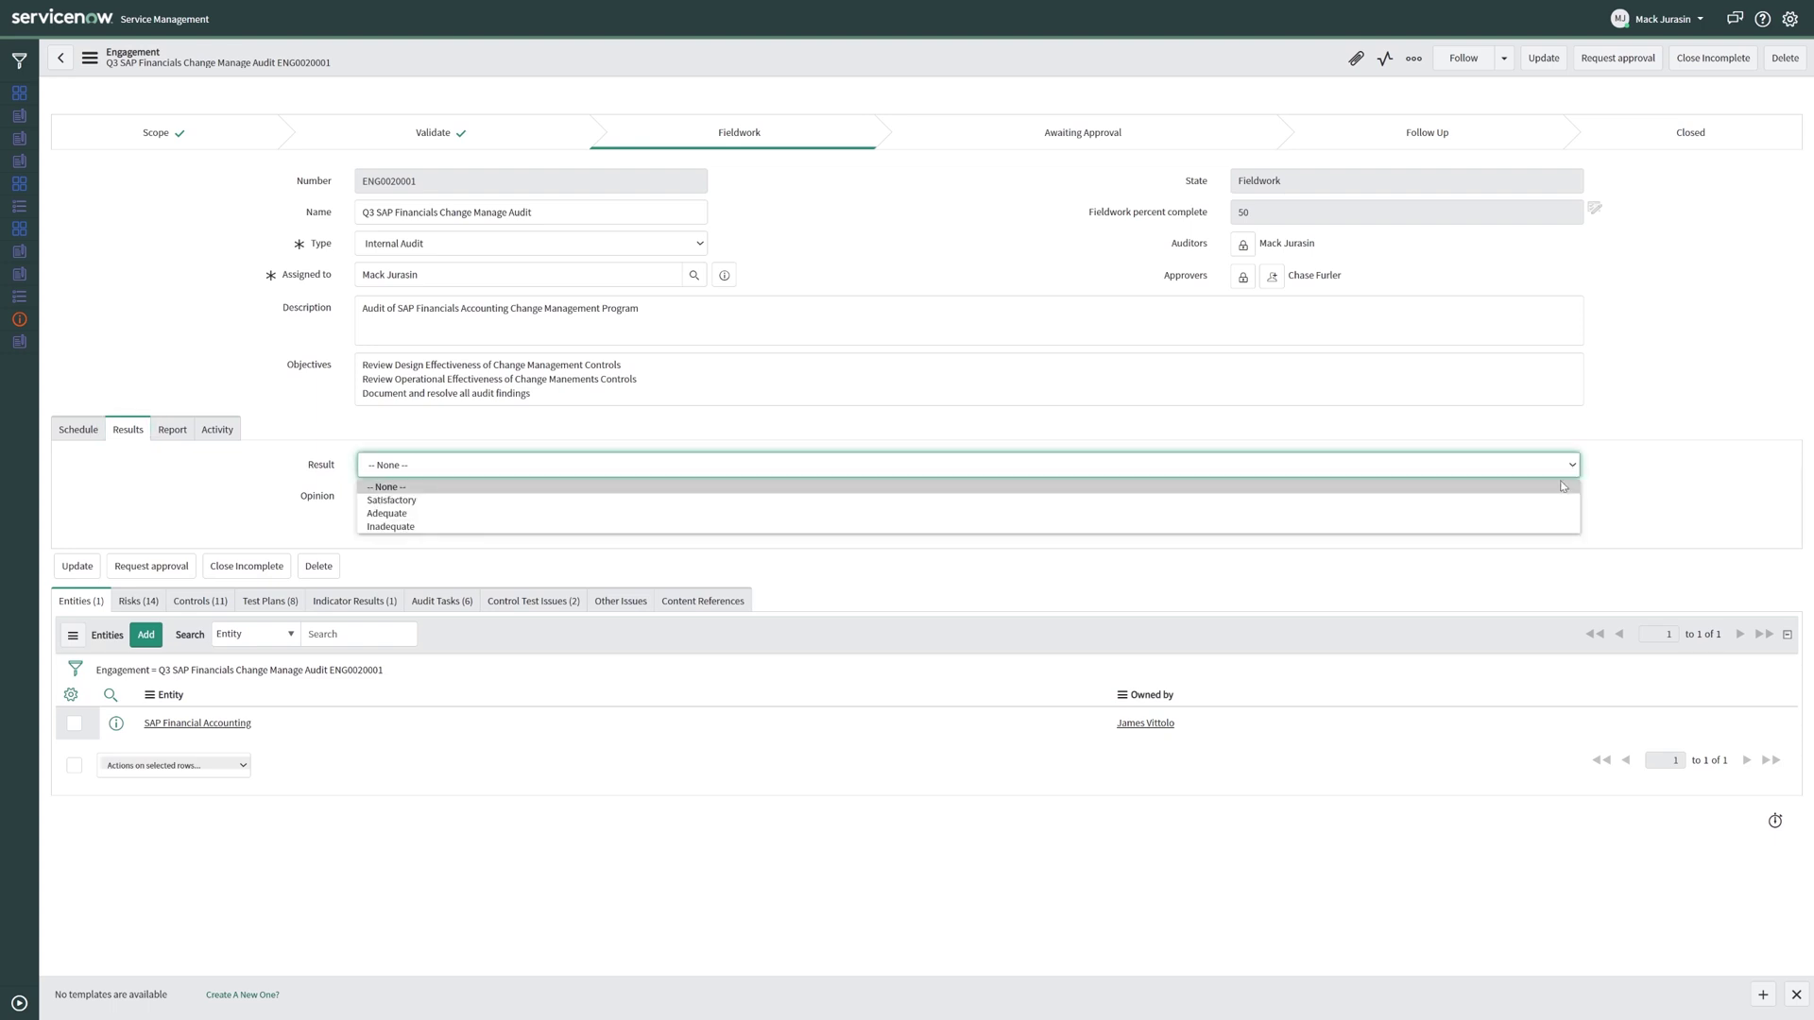
{"action": "left_click", "coordinate": [1570, 469]}
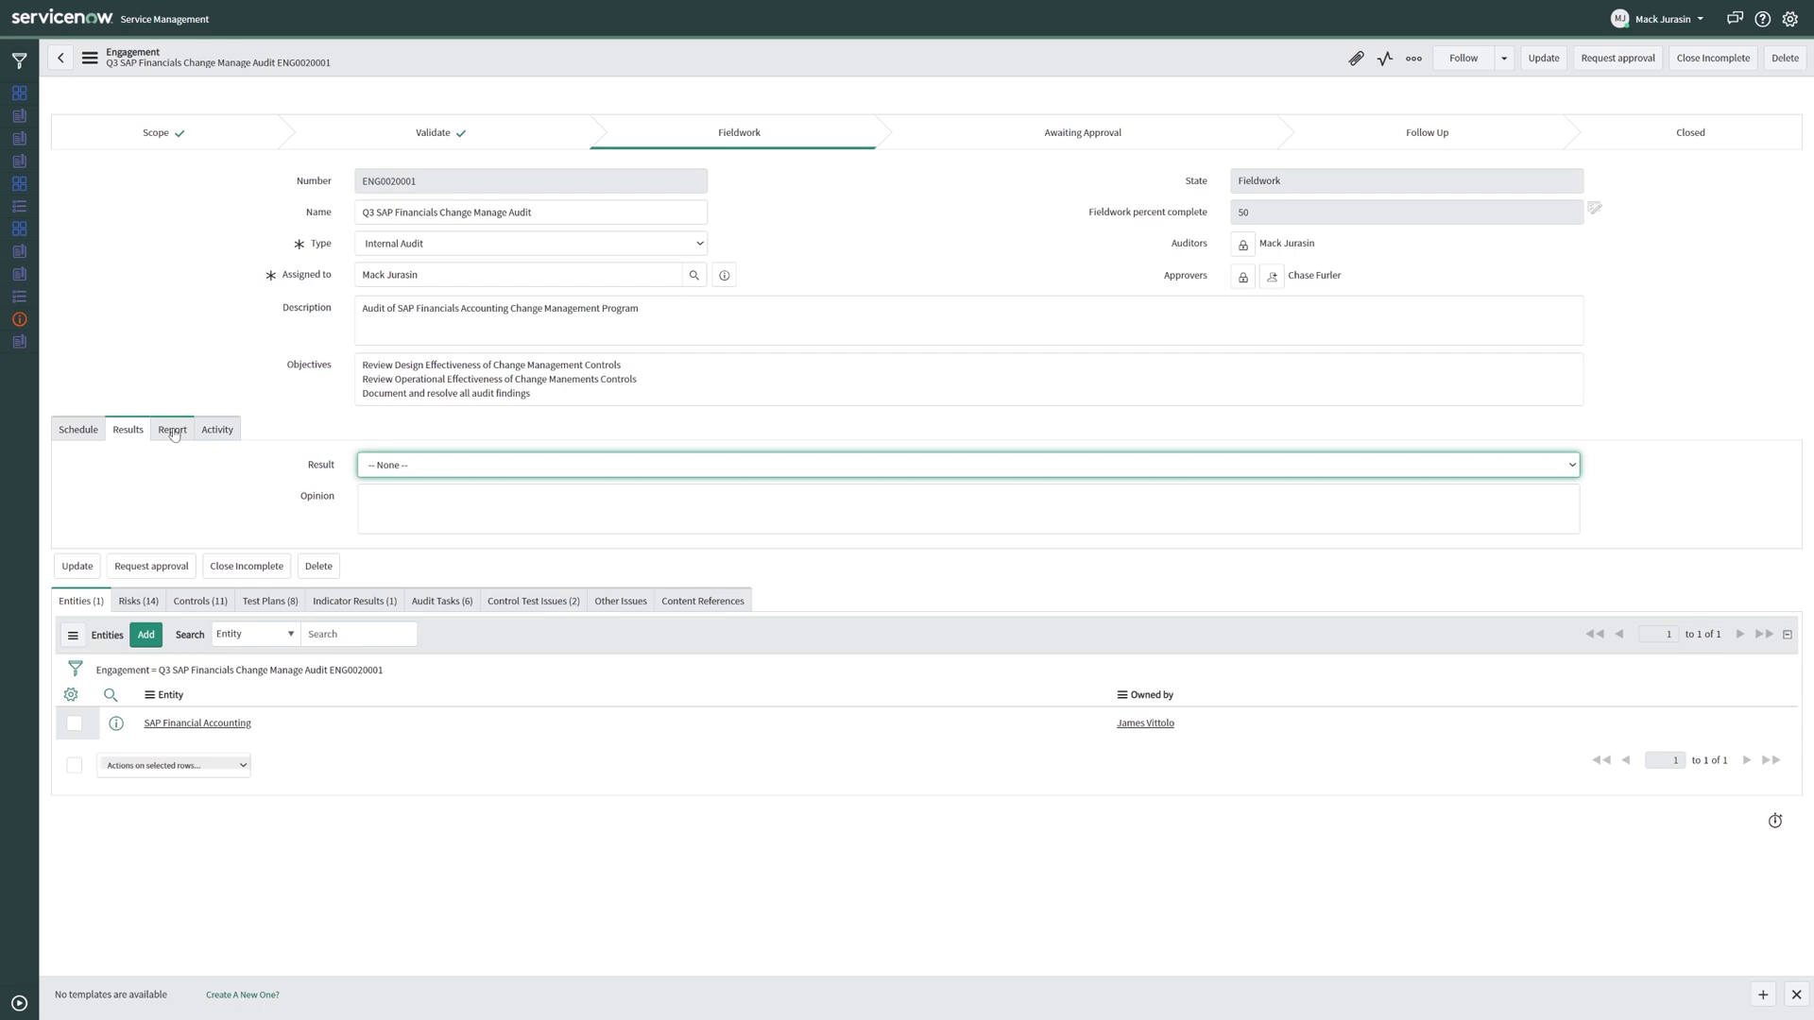
{"action": "left_click", "coordinate": [172, 432]}
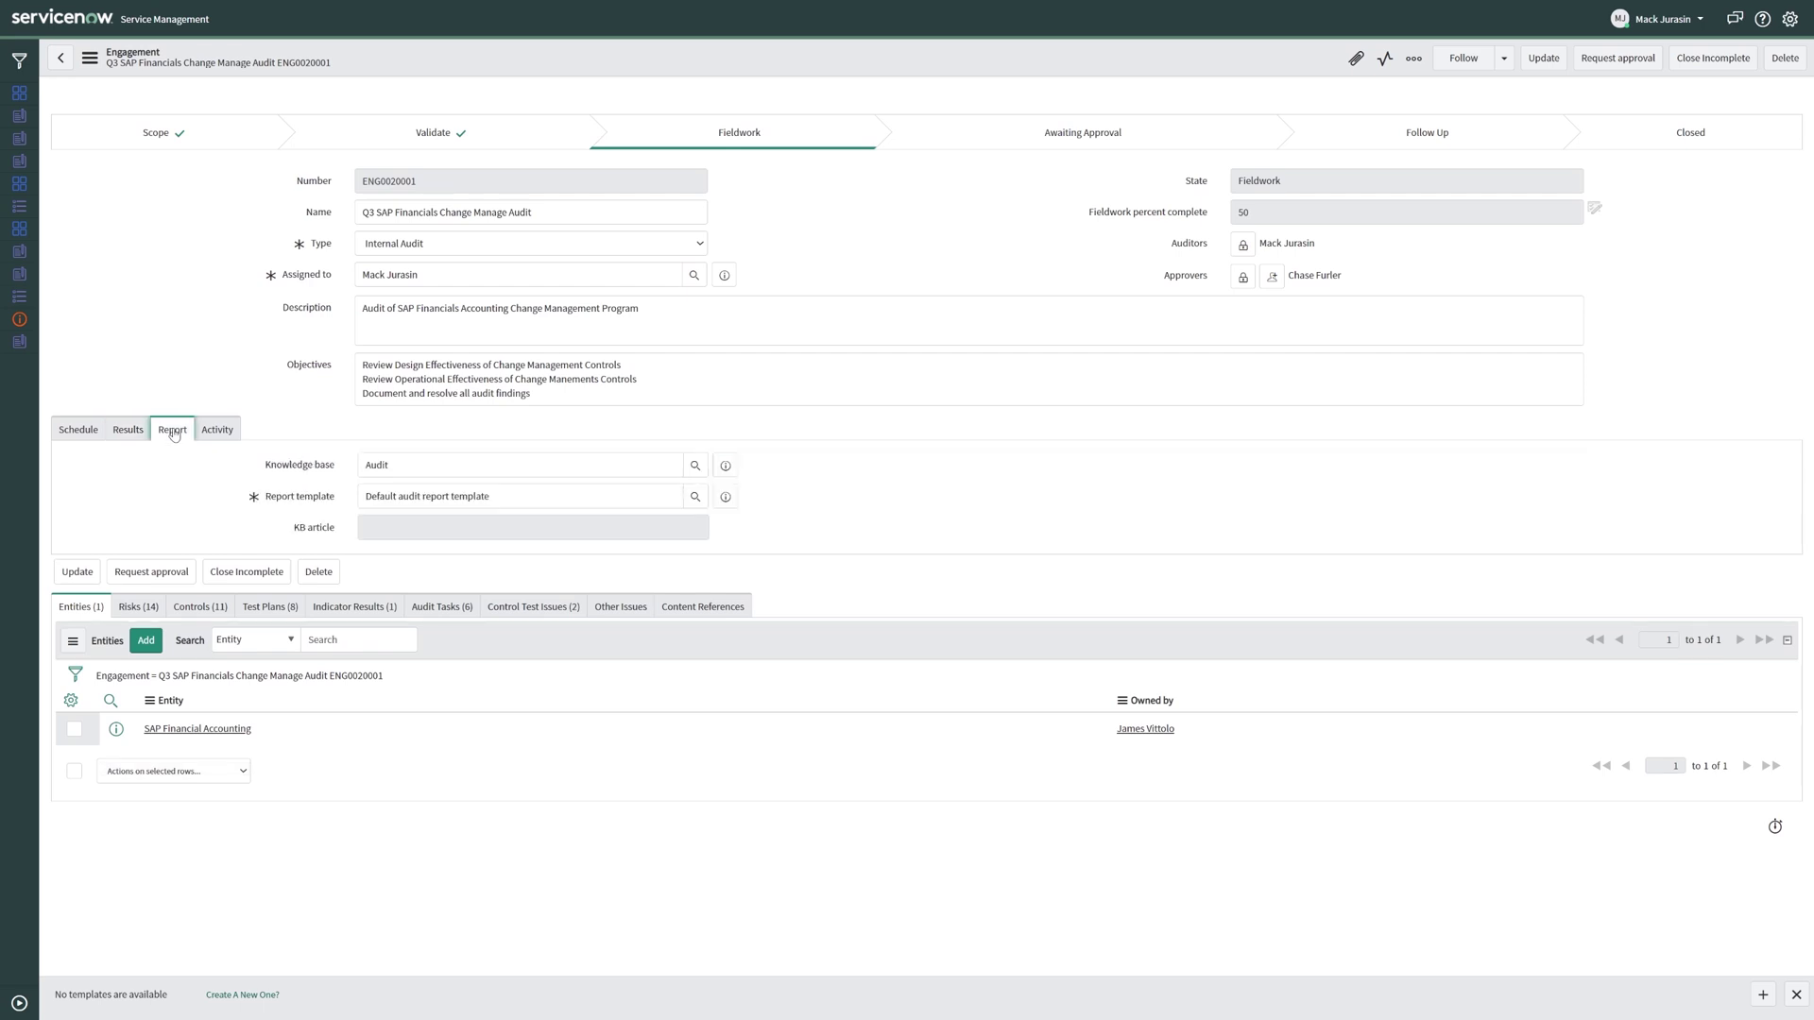